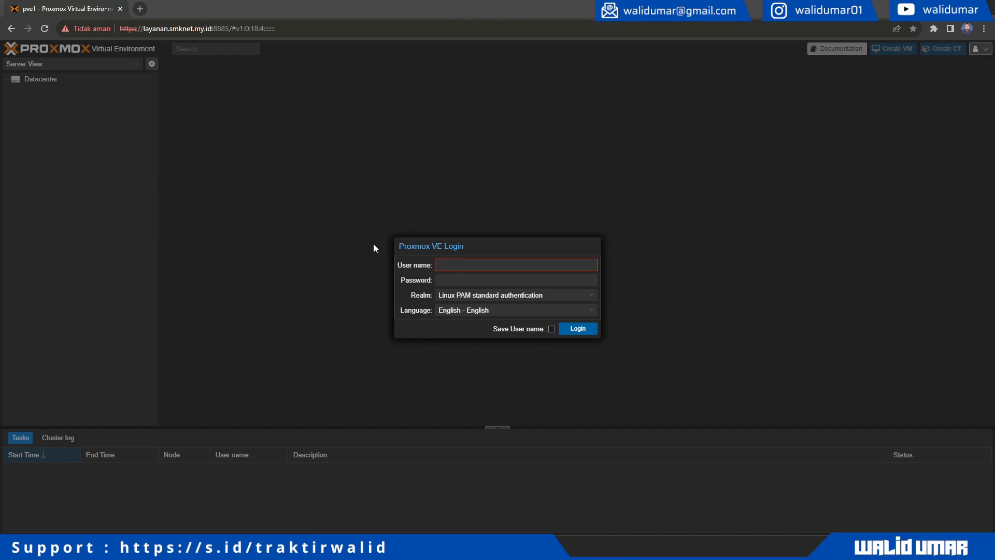
# - Place the cursor in the empty User name field of the Proxmox VE login dialog
pyautogui.click(470, 262)
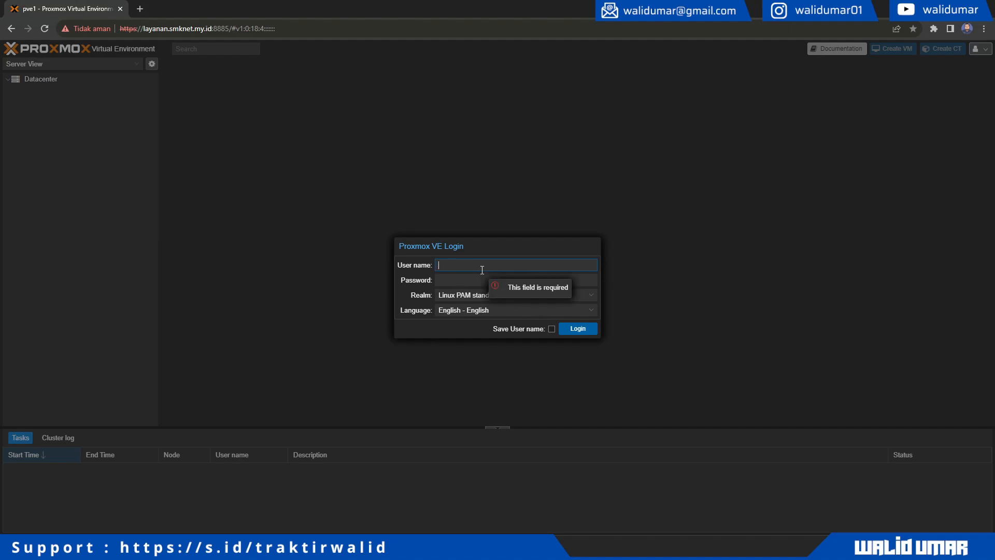
# - Log in as root with Linux PAM, re-entering the password after the first attempt fails
pyautogui.write('oot')
pyautogui.press('Tab')
pyautogui.write('****')
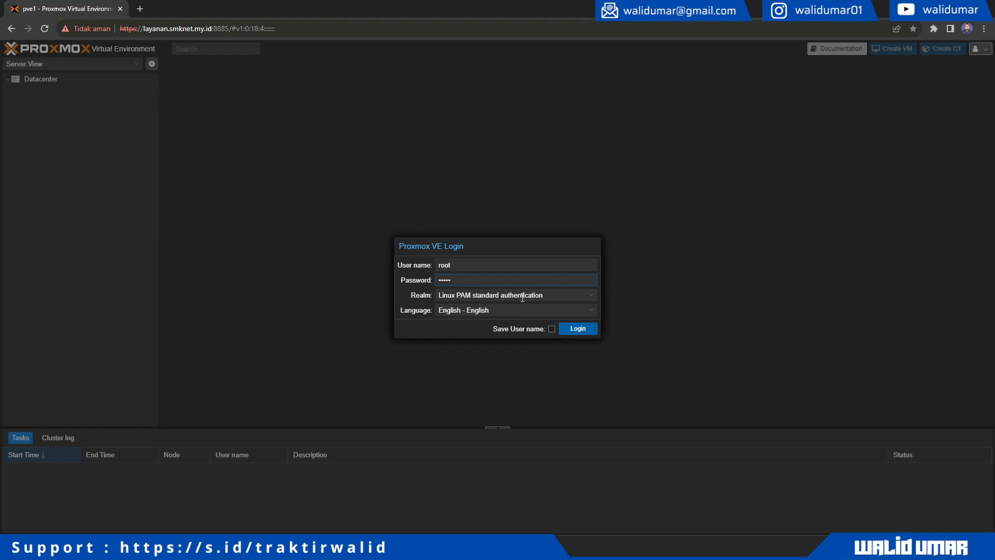
pyautogui.click(577, 334)
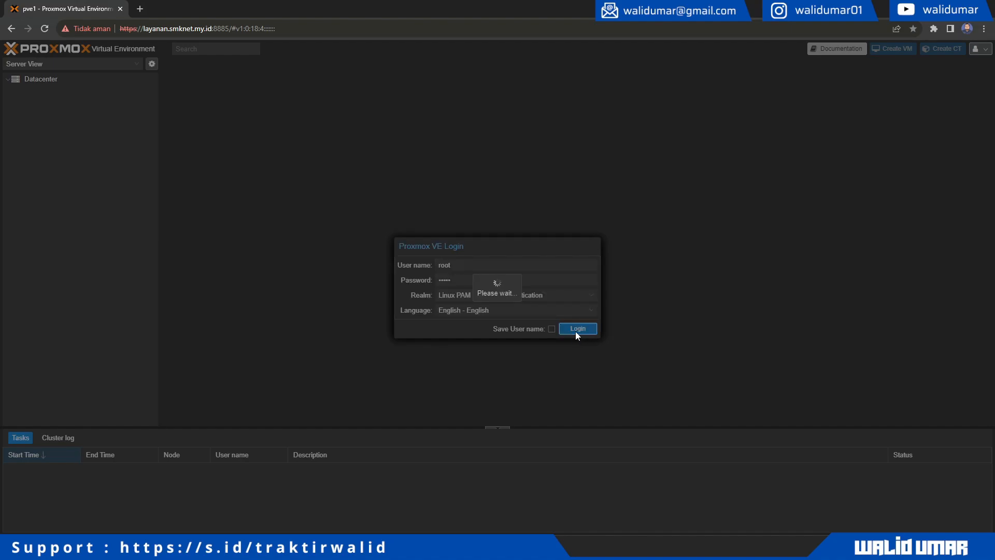
pyautogui.click(497, 310)
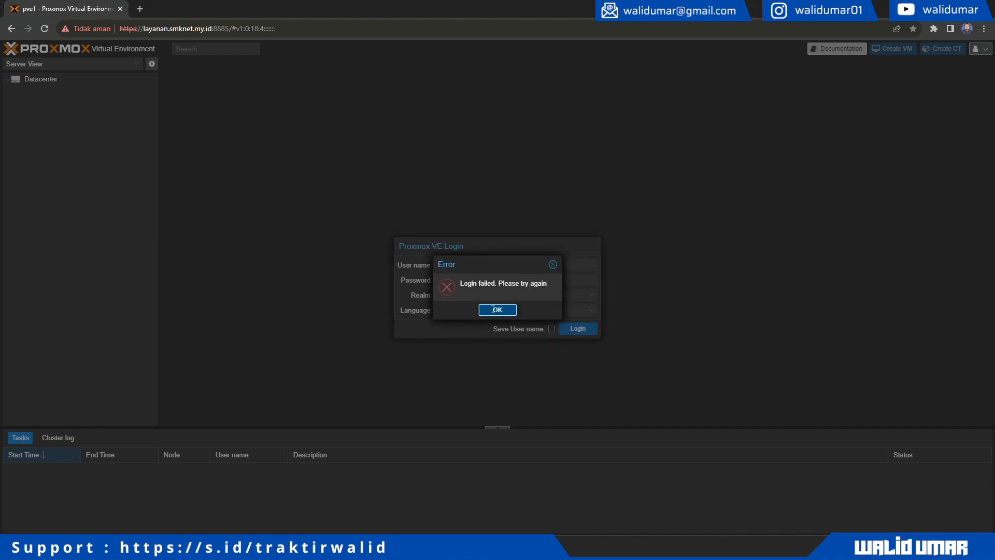
pyautogui.write('•••••••')
pyautogui.press('Return')
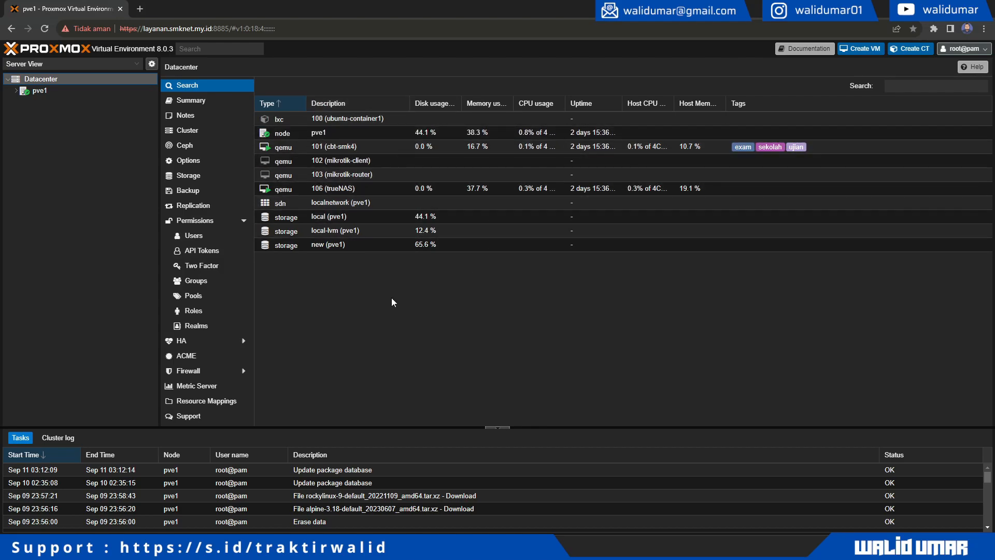
# - Expand pve1 and browse the local, local-lvm and new storages, the localnetwork zone and VM 101
pyautogui.click(16, 91)
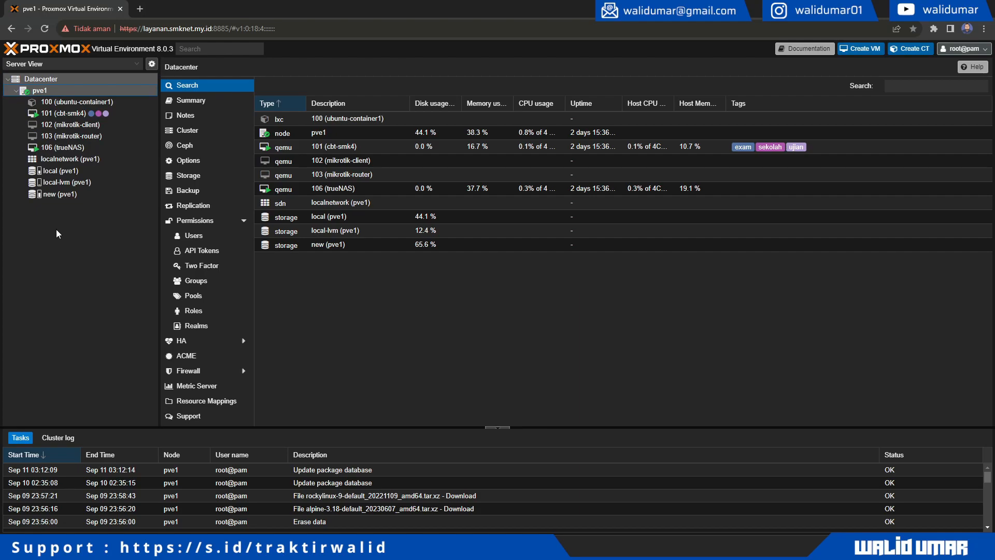
pyautogui.click(71, 174)
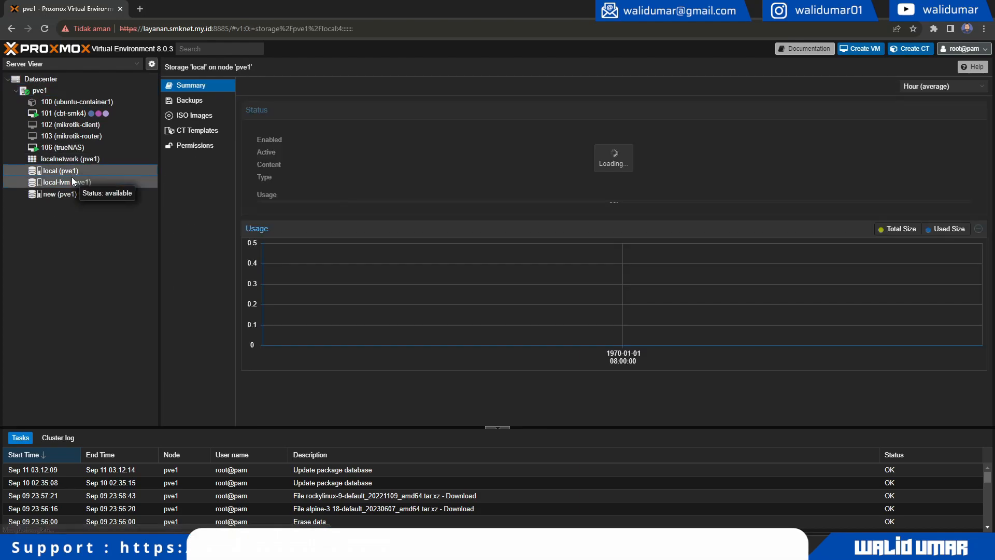
pyautogui.click(74, 183)
pyautogui.click(76, 192)
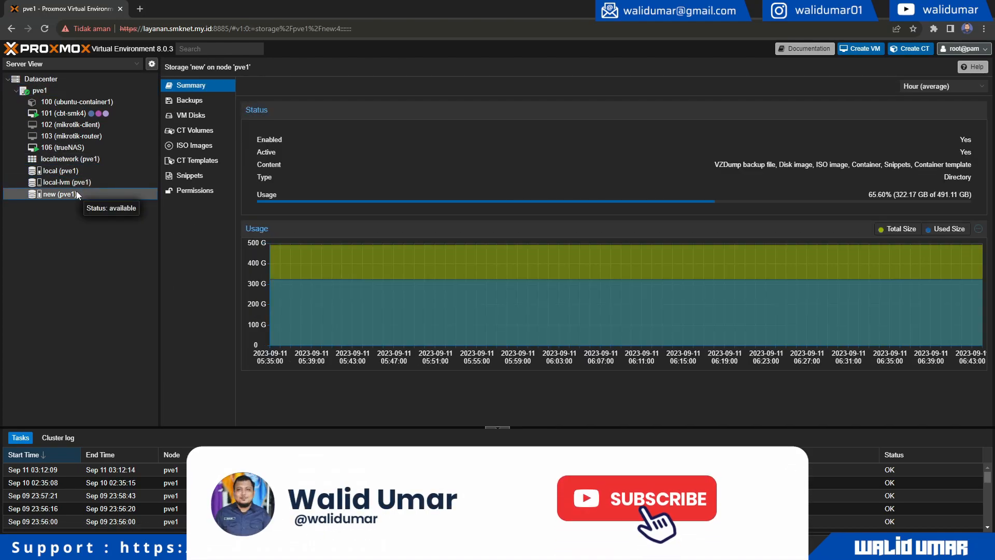
pyautogui.click(74, 159)
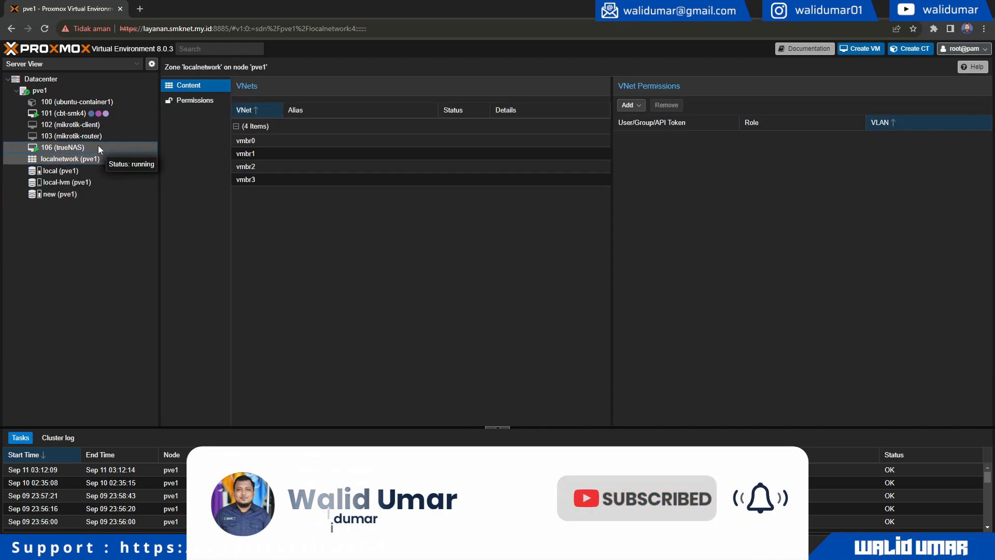
pyautogui.click(96, 114)
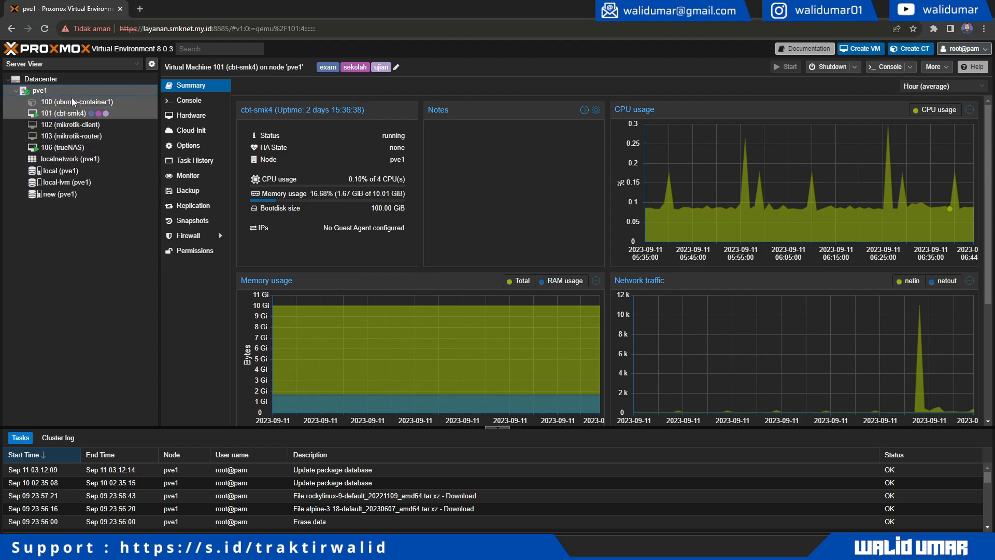
# - View VM 102's summary, then start container 100 (ubuntu-container1) from its summary
pyautogui.click(95, 125)
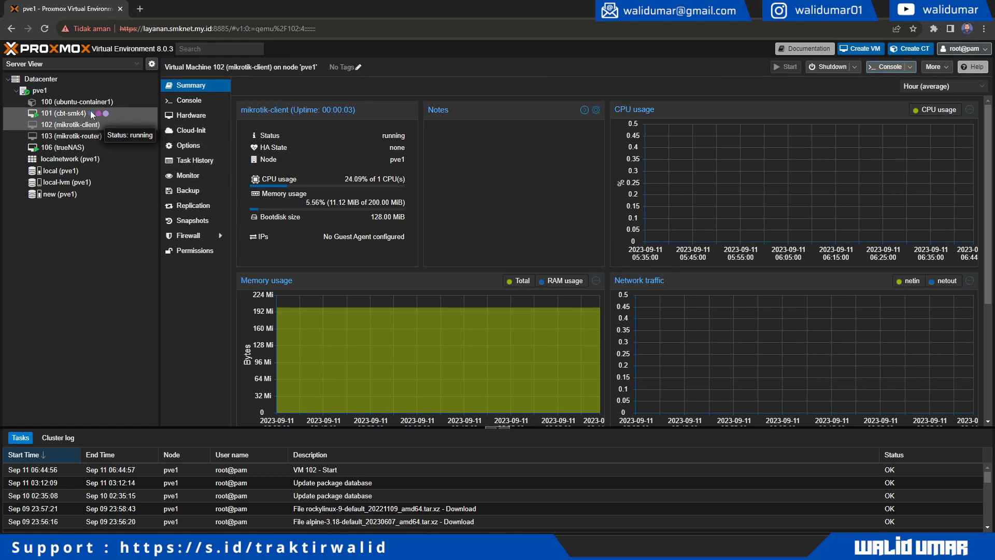
pyautogui.click(78, 101)
pyautogui.click(785, 66)
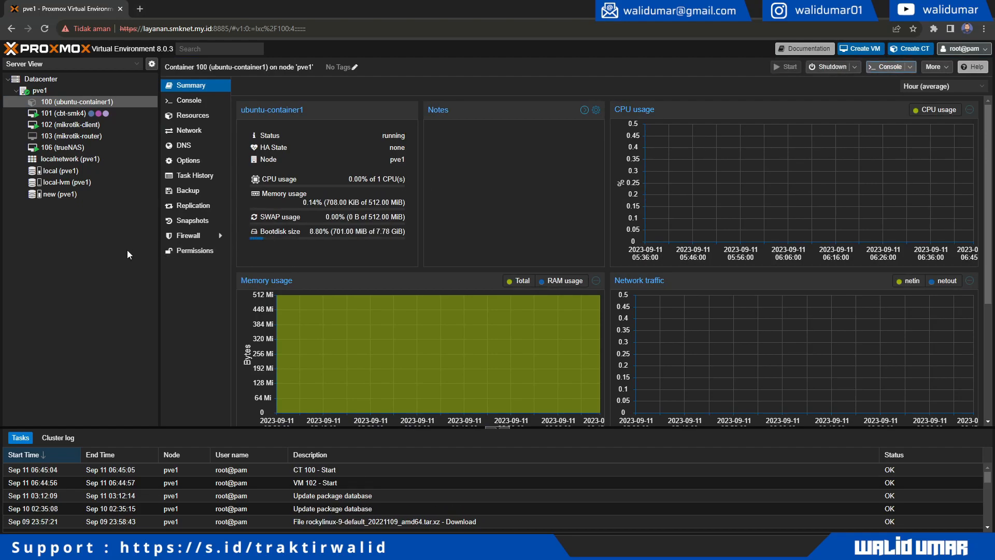
# - Glance at container 100's console, then show VM 102 (mikrotik-client)'s running summary
pyautogui.click(193, 100)
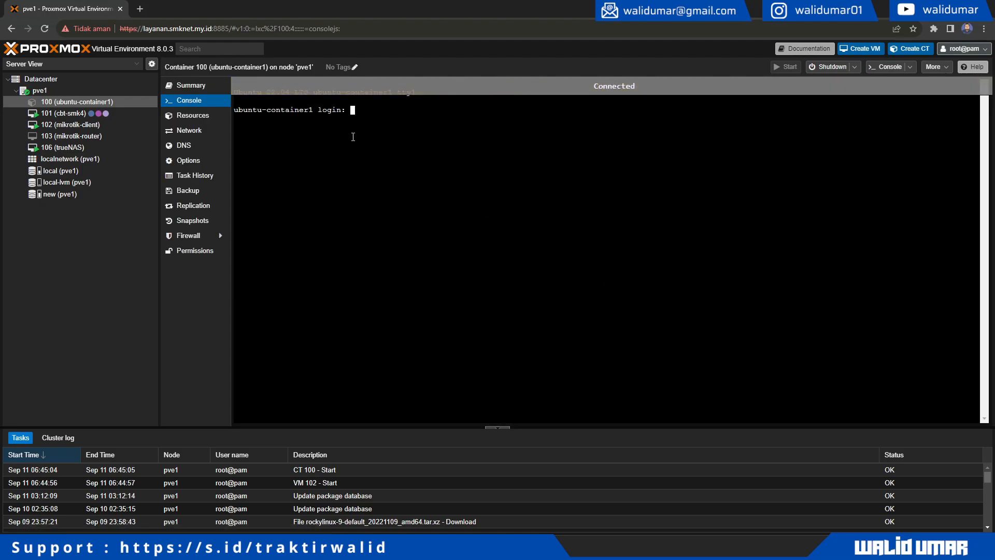
pyautogui.write('r')
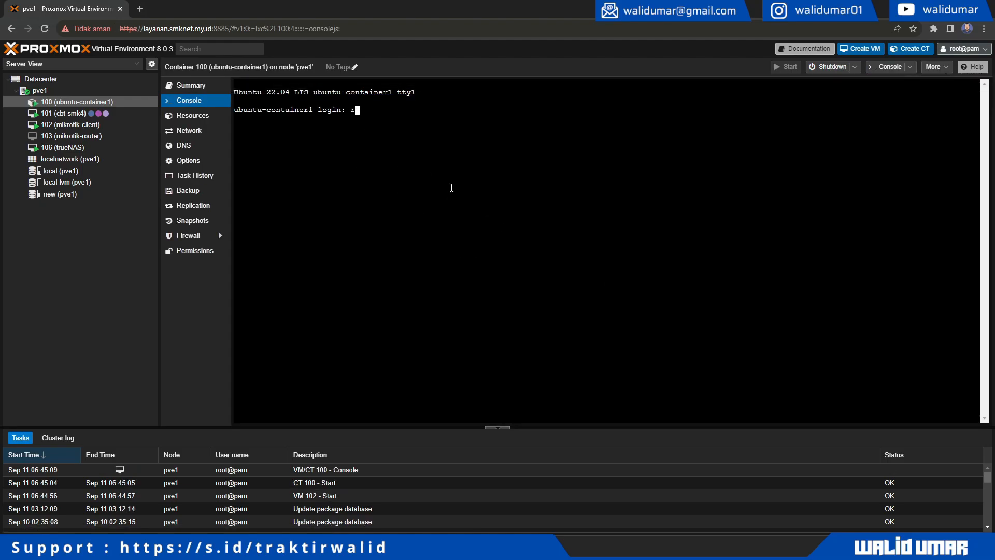
pyautogui.click(121, 125)
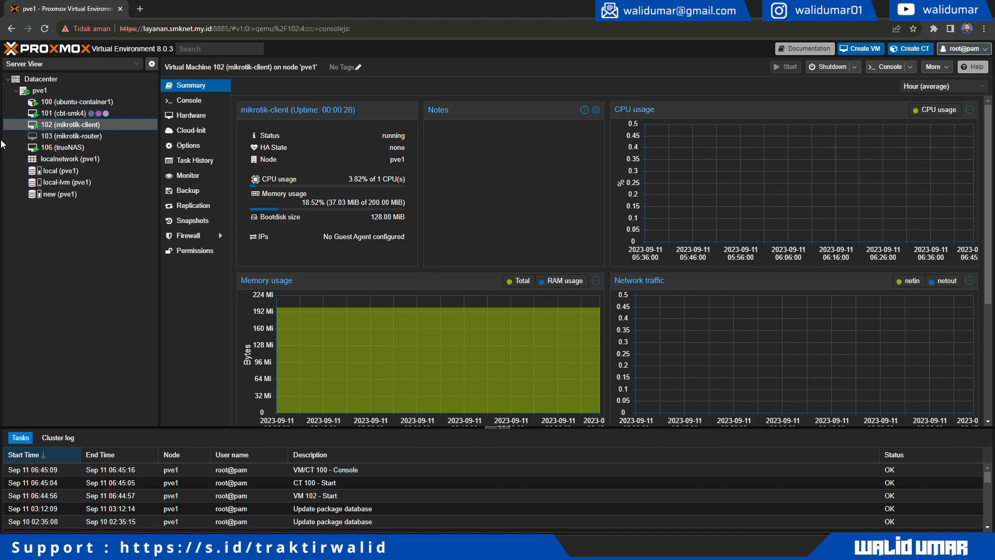
# - Run a manual backup of VM 102 to local storage, Snapshot mode, ZSTD compression
pyautogui.click(194, 192)
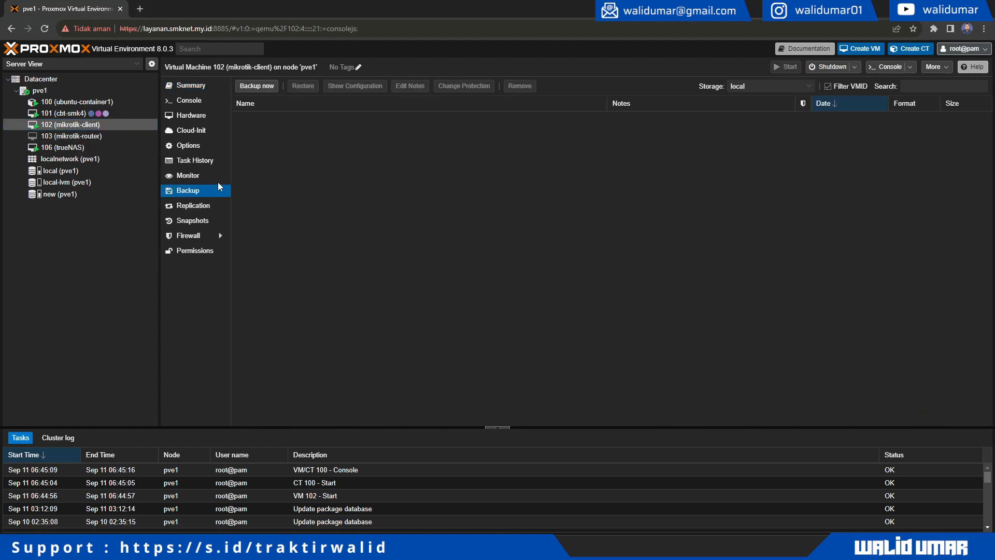
pyautogui.click(263, 89)
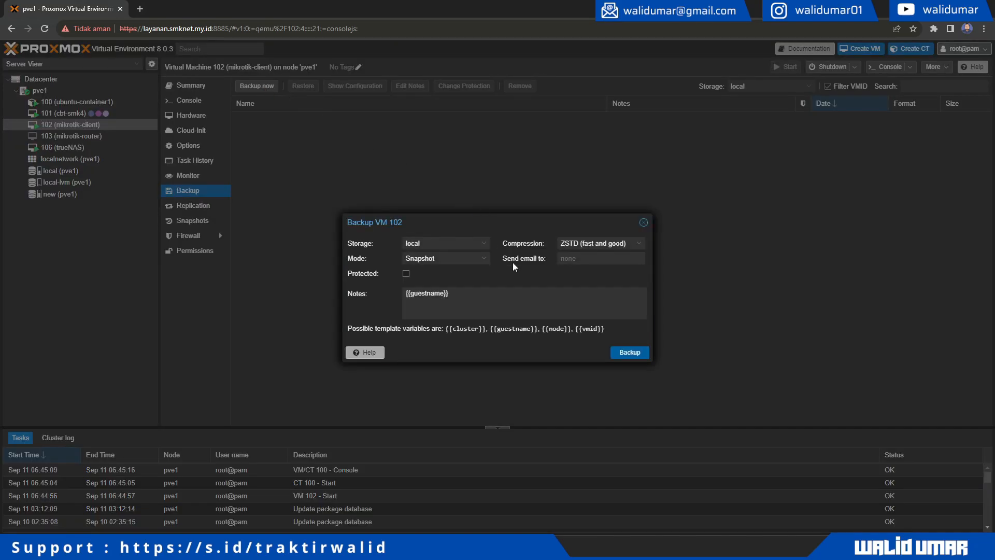
pyautogui.click(486, 246)
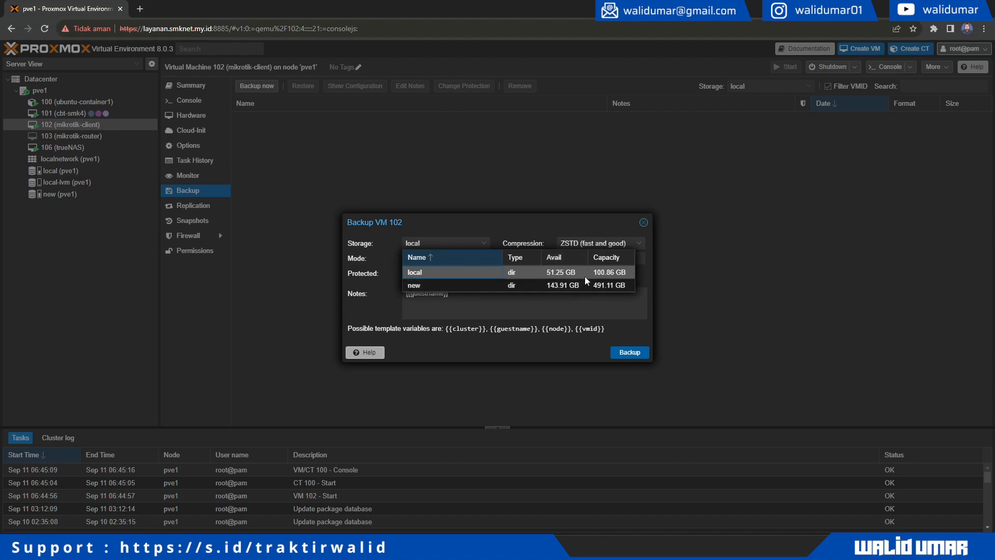
pyautogui.click(440, 273)
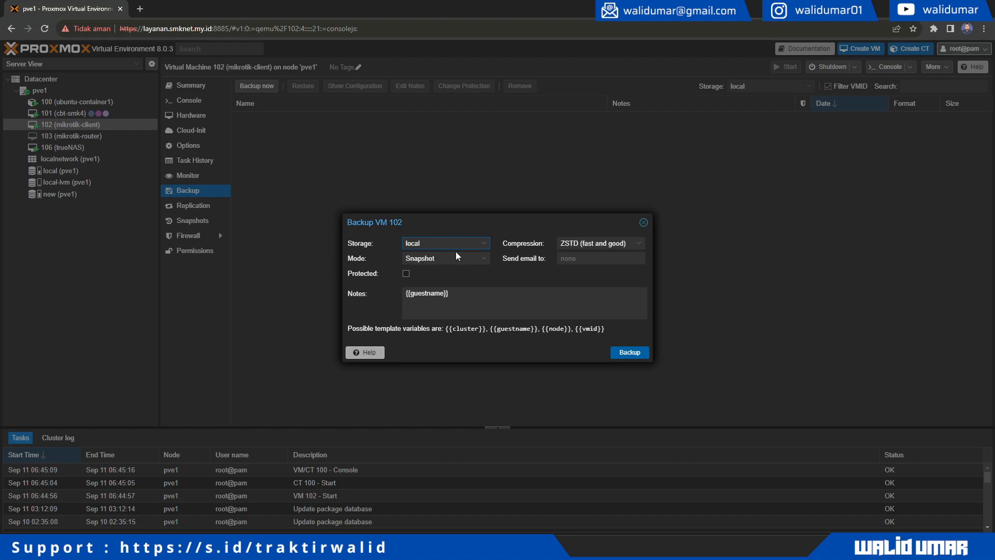
pyautogui.click(481, 259)
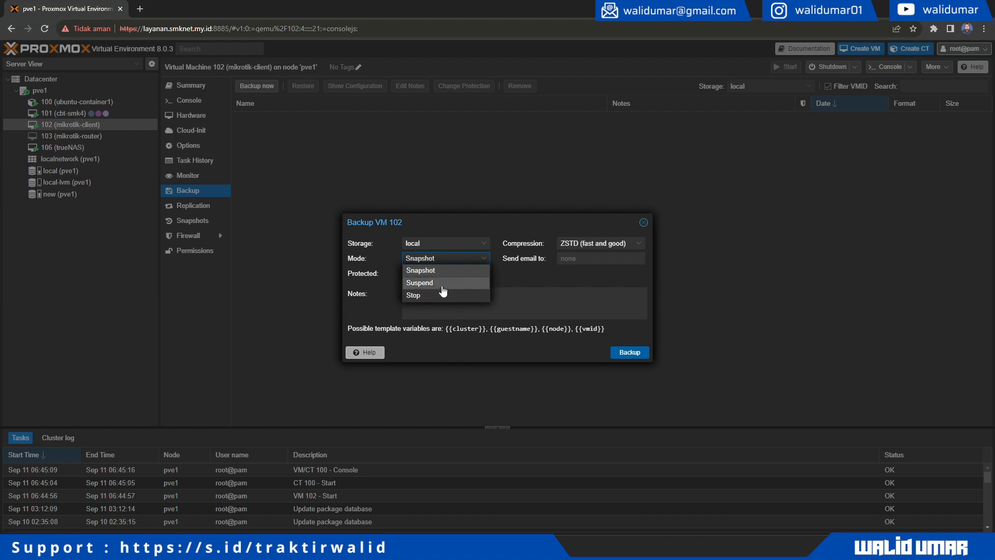
pyautogui.click(449, 270)
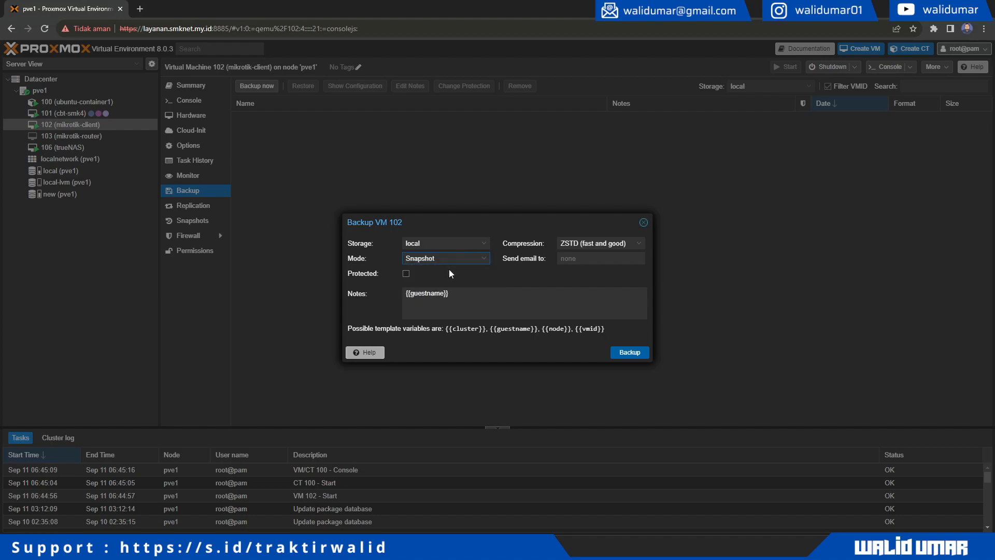
pyautogui.click(636, 245)
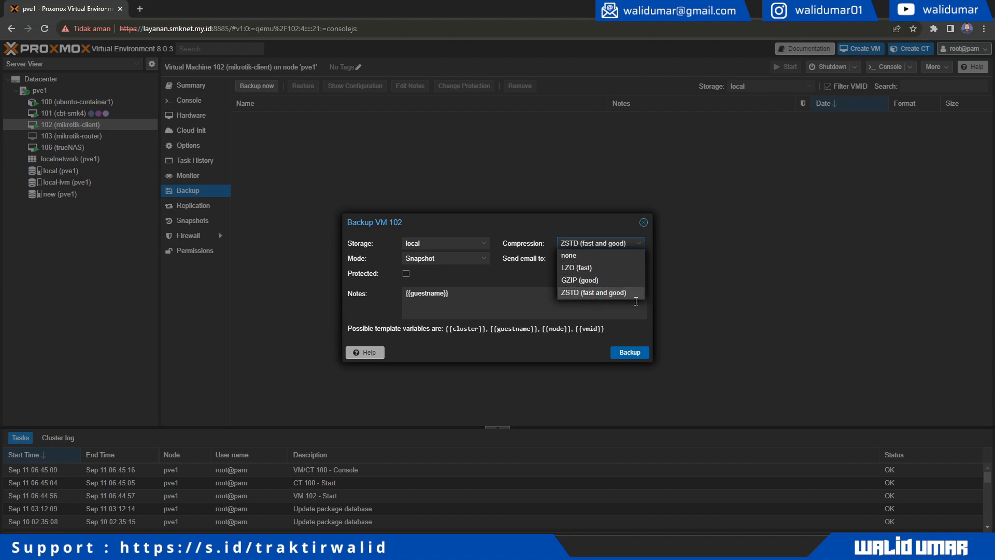
pyautogui.click(587, 293)
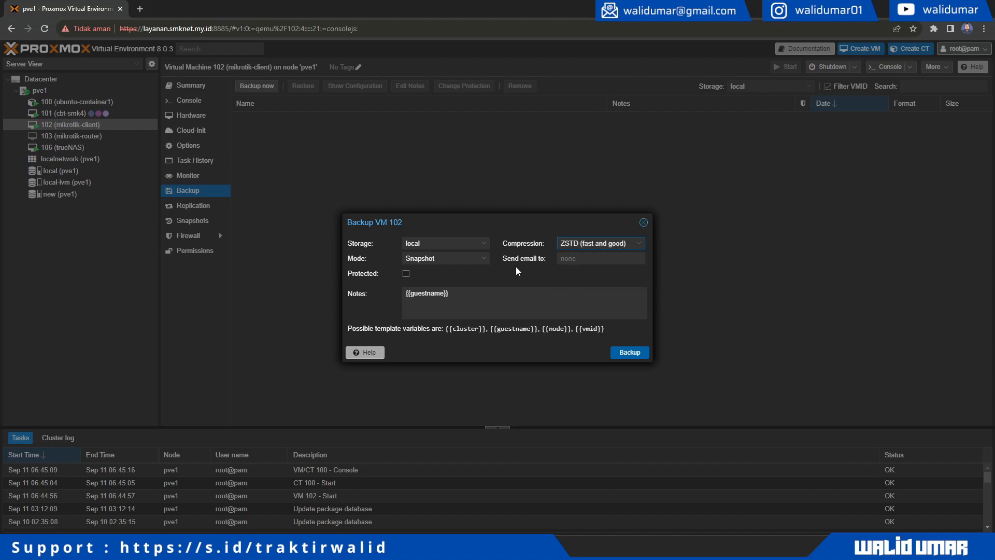
pyautogui.click(630, 354)
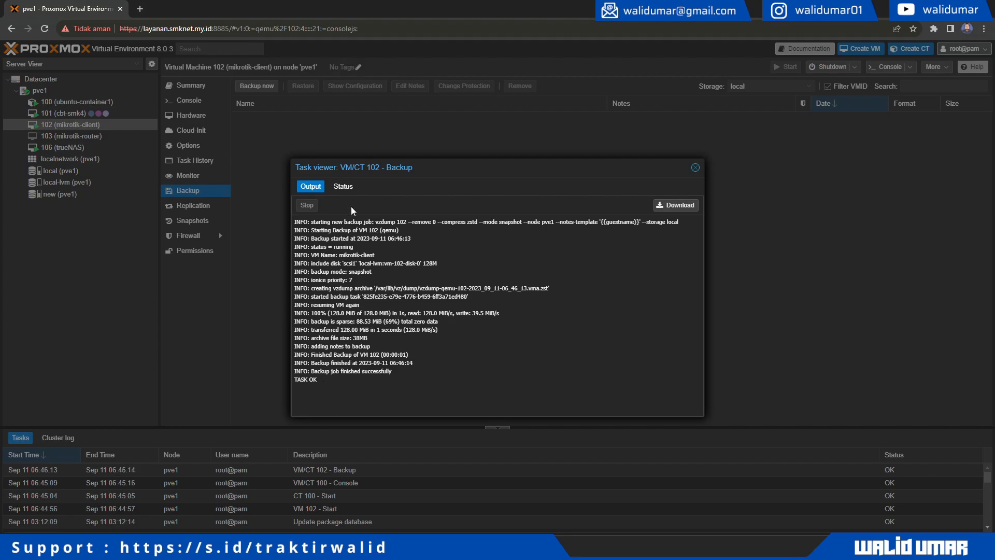
# - Check the finished backup task and select VM 102's new vzdump archive
pyautogui.click(342, 188)
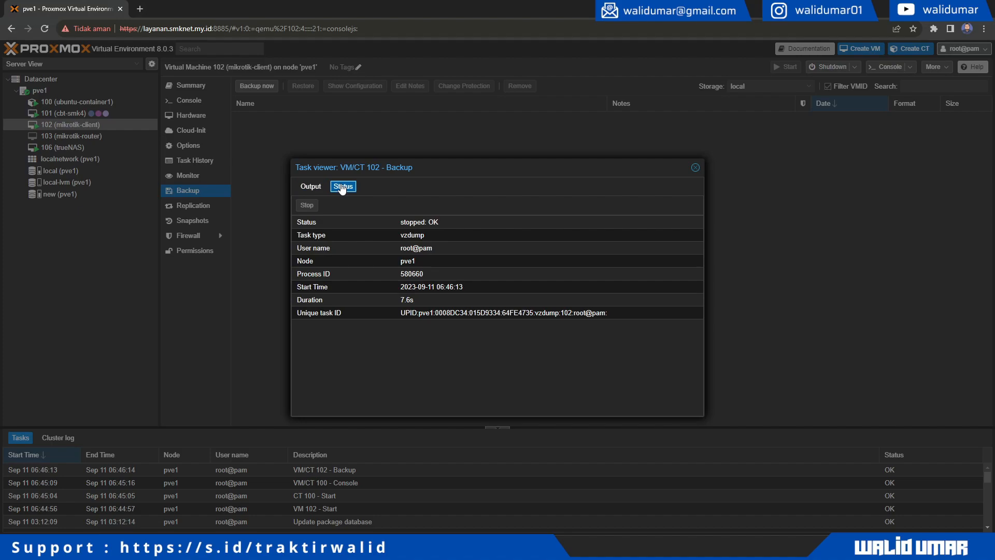
pyautogui.click(695, 167)
pyautogui.click(322, 119)
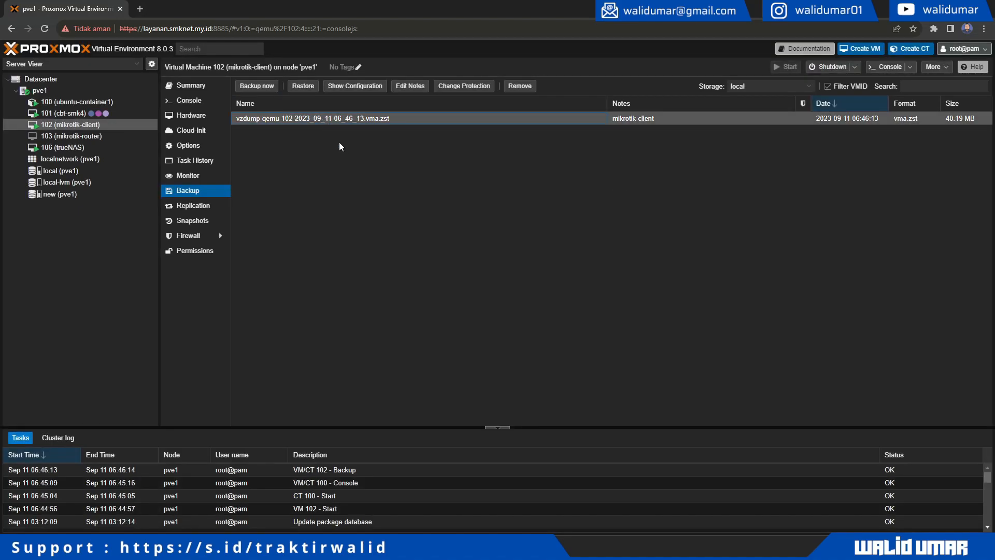
# - Confirm VM 102's 40.19 MB archive in local storage, then show container 100's summary
pyautogui.click(111, 173)
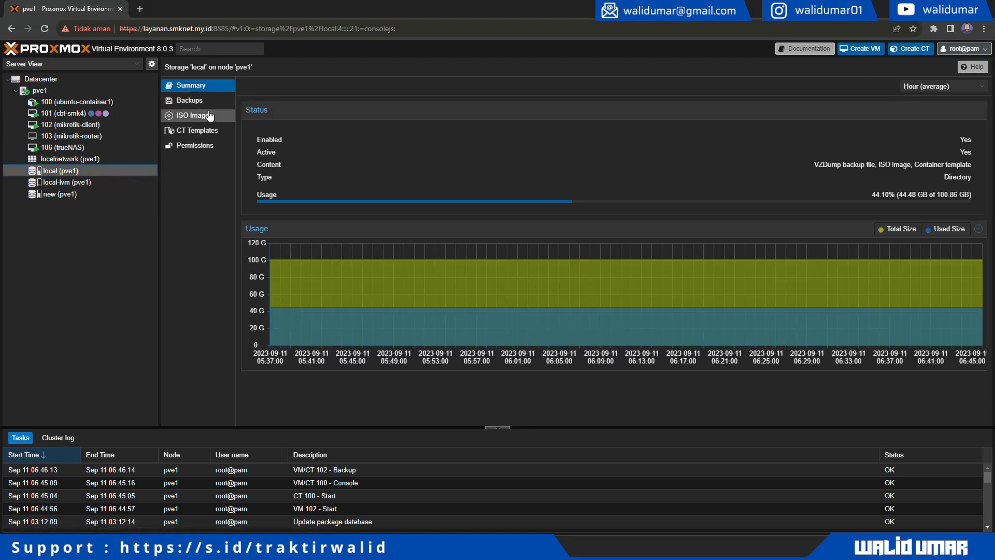
pyautogui.click(207, 102)
pyautogui.click(298, 123)
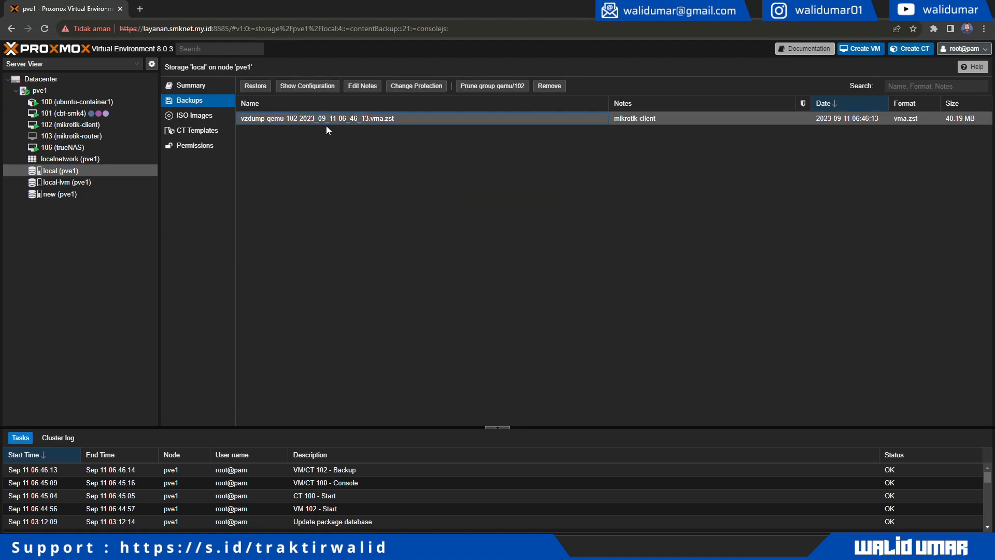
pyautogui.click(81, 102)
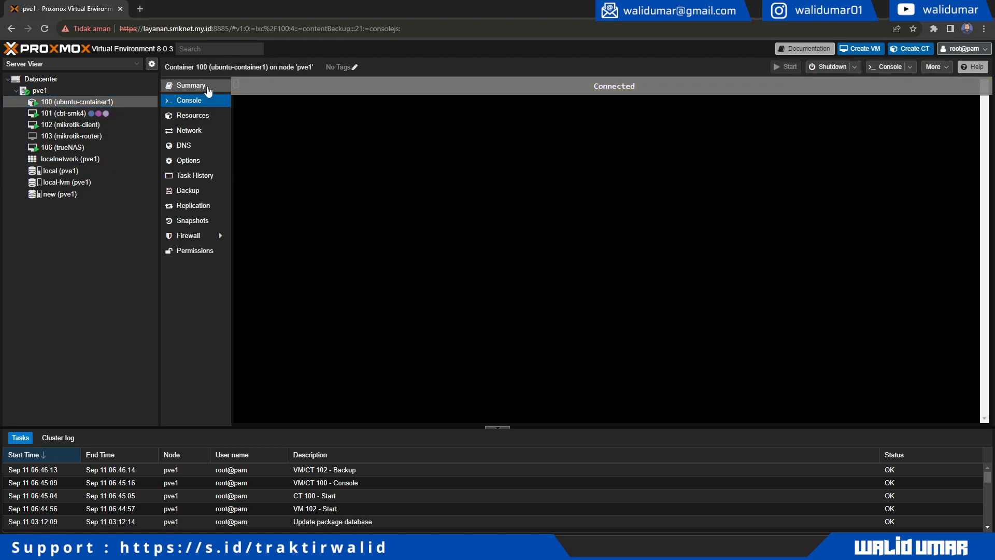
pyautogui.click(207, 87)
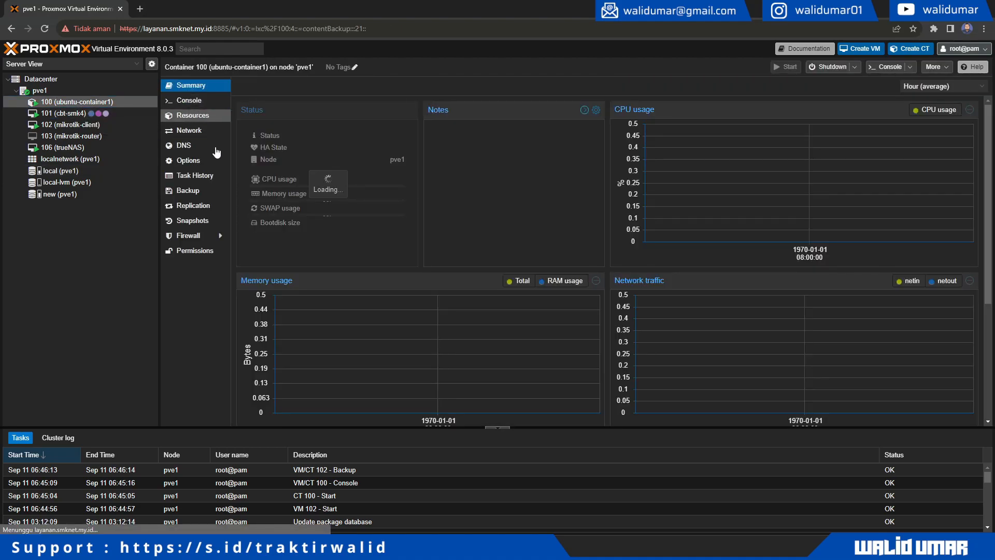
# - Back up container 100 to local storage (Snapshot, ZSTD) and select the new 217.87 MB archive
pyautogui.click(209, 192)
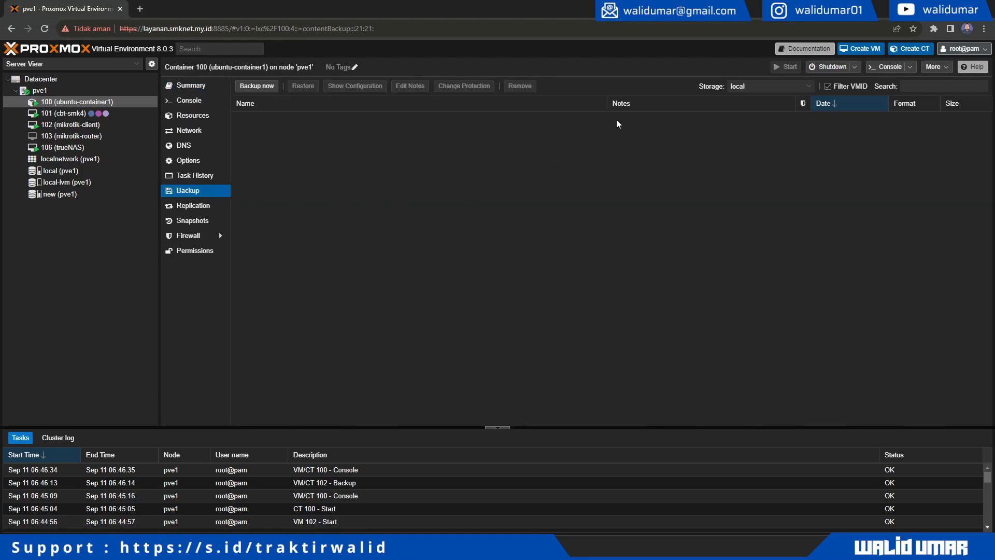
pyautogui.click(244, 87)
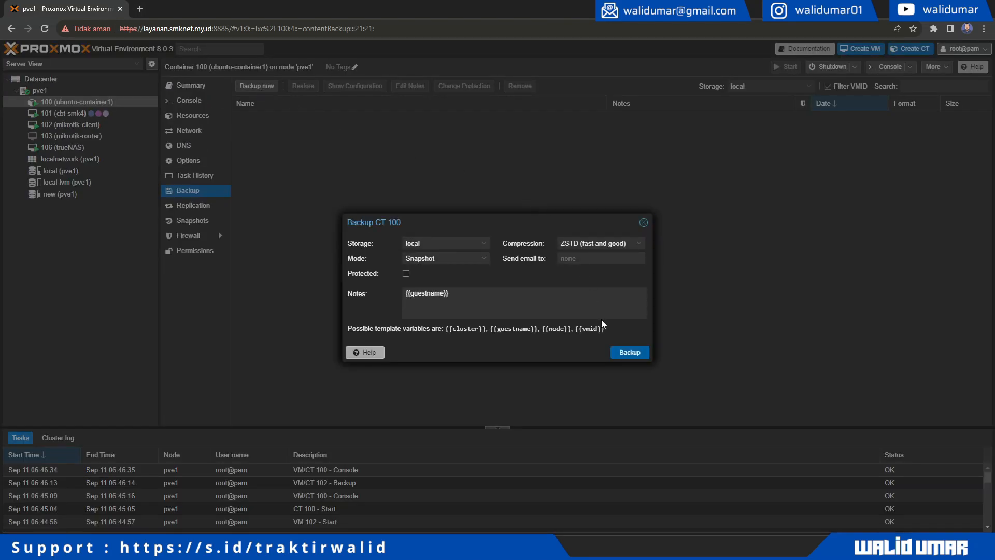
pyautogui.click(628, 352)
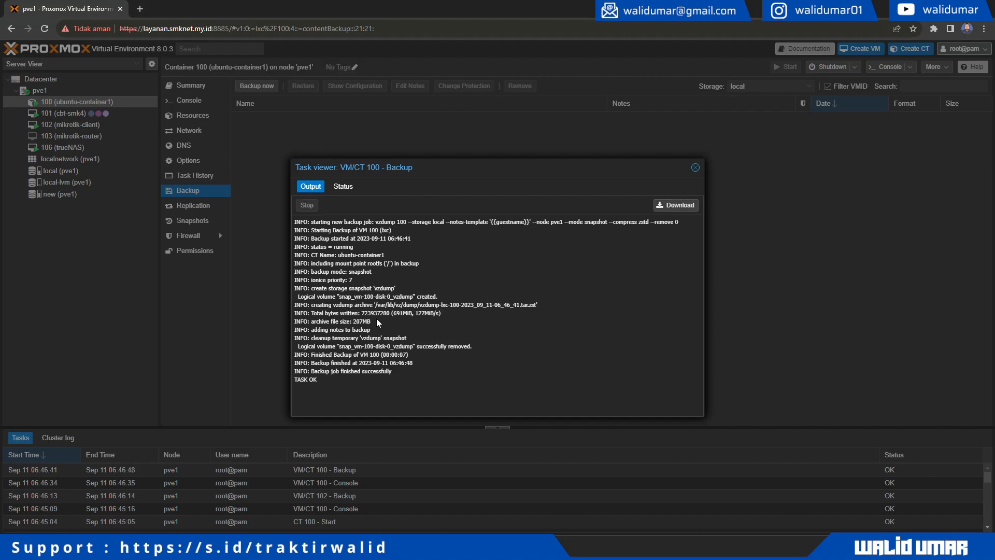
pyautogui.click(694, 167)
pyautogui.click(337, 121)
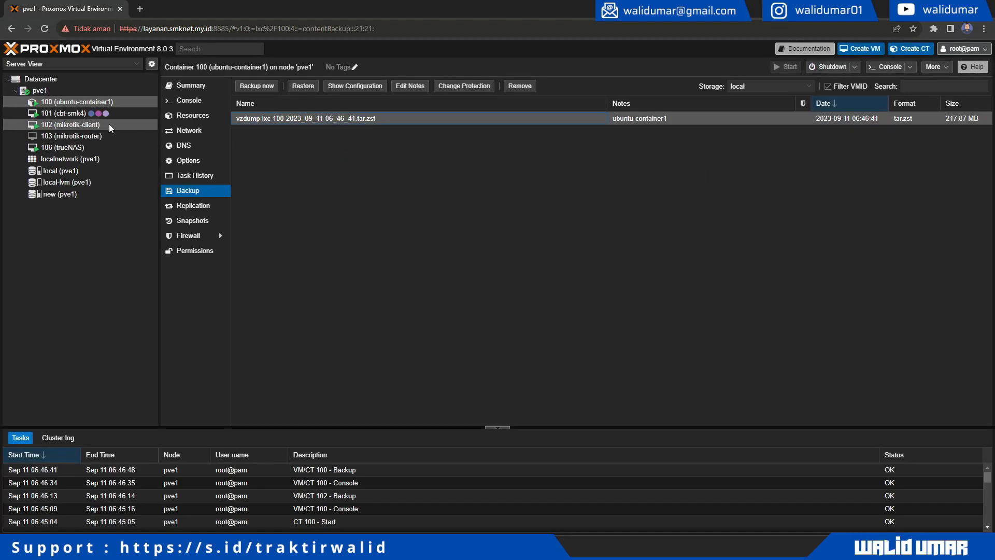
# - Review local storage's Backups, selecting container 100's 217.87 MB and VM 102's 40.19 MB archives
pyautogui.click(79, 171)
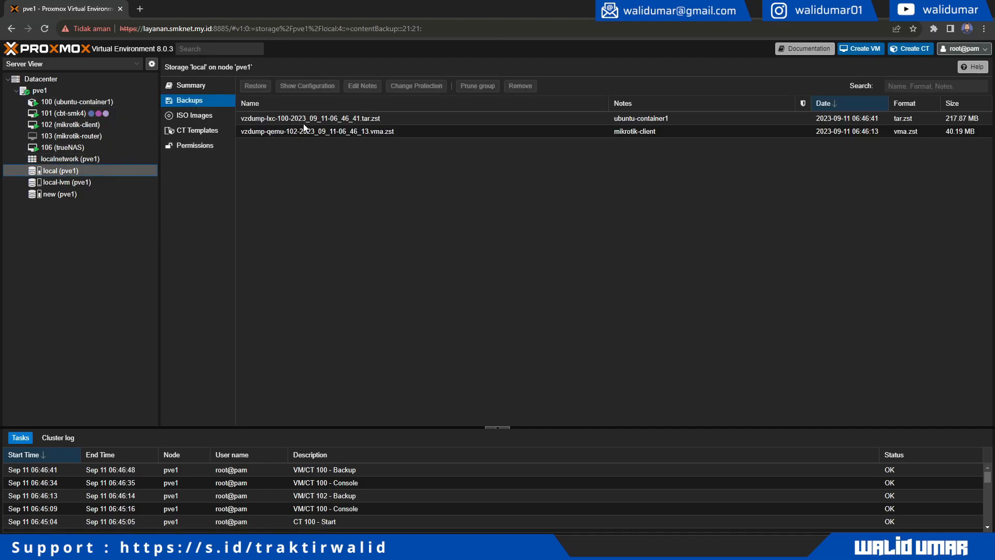
pyautogui.click(265, 123)
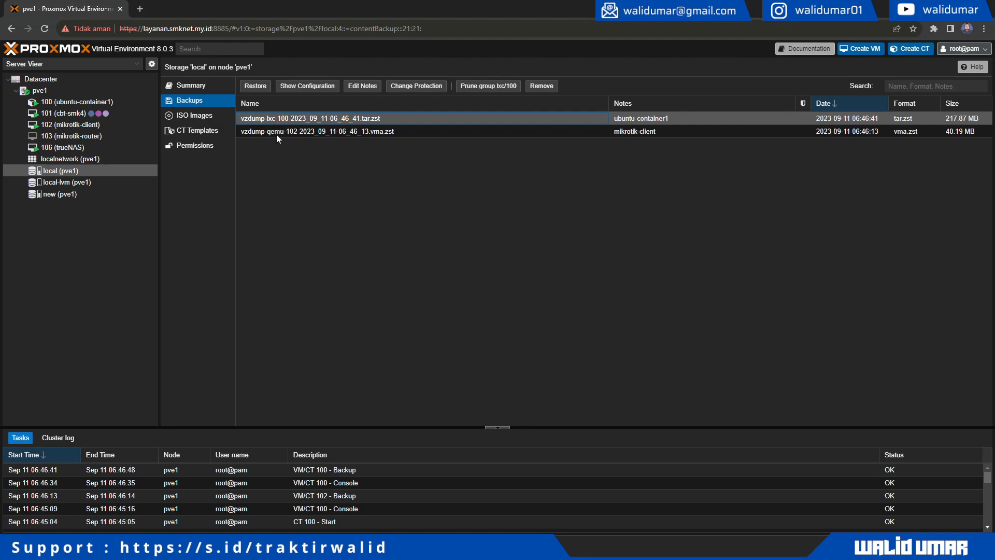
pyautogui.click(275, 134)
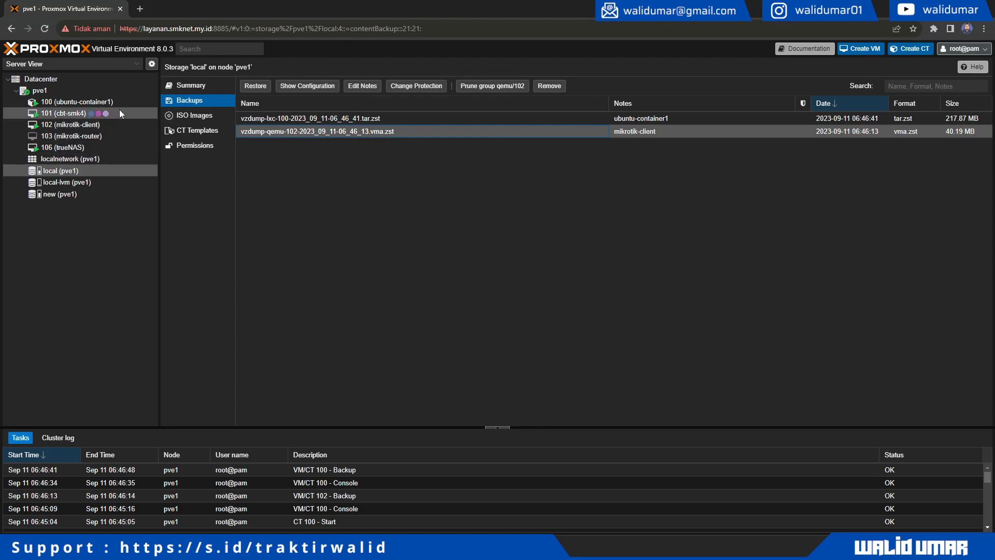
# - Open node pve1's resource list and scroll through its guests and storages
pyautogui.click(55, 92)
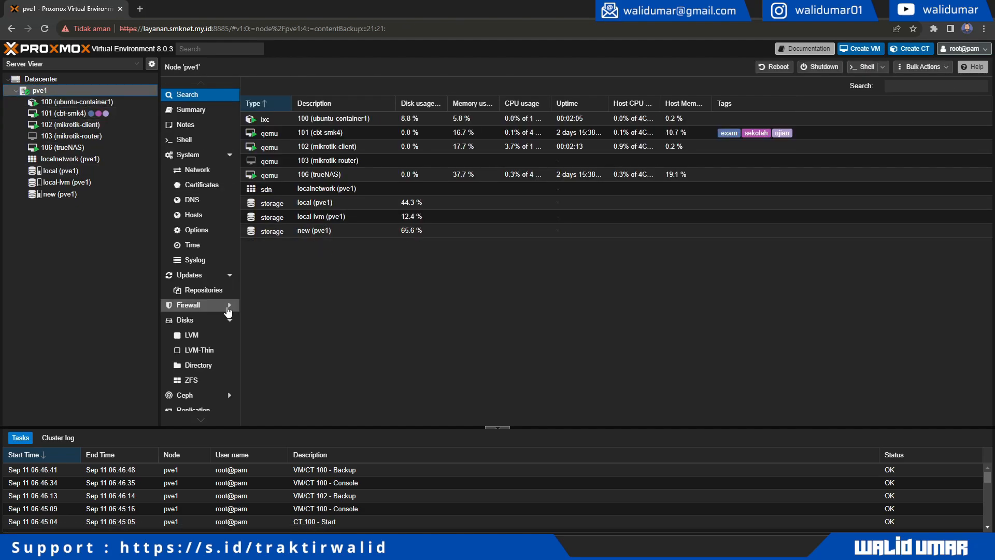
pyautogui.scroll(-1, 209, 309)
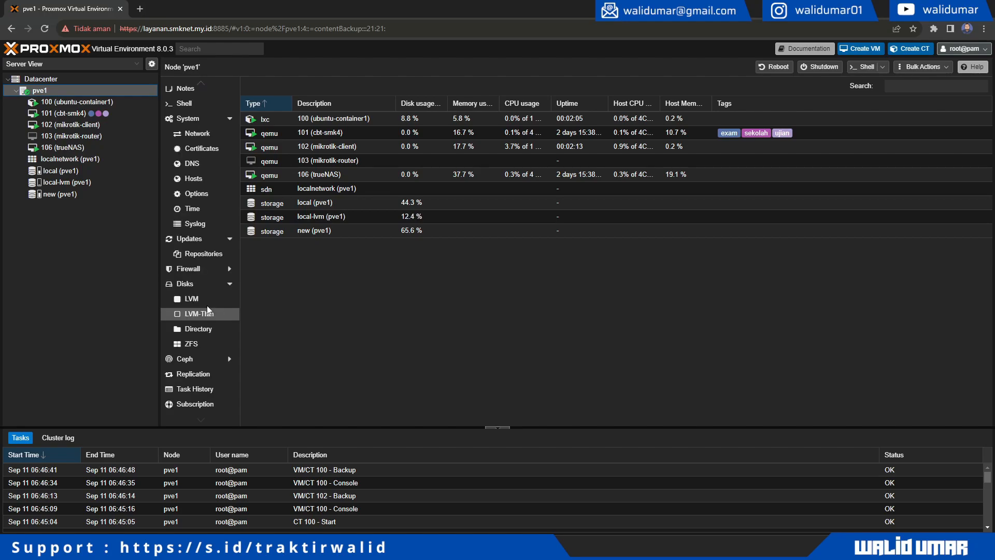
pyautogui.scroll(1, 207, 309)
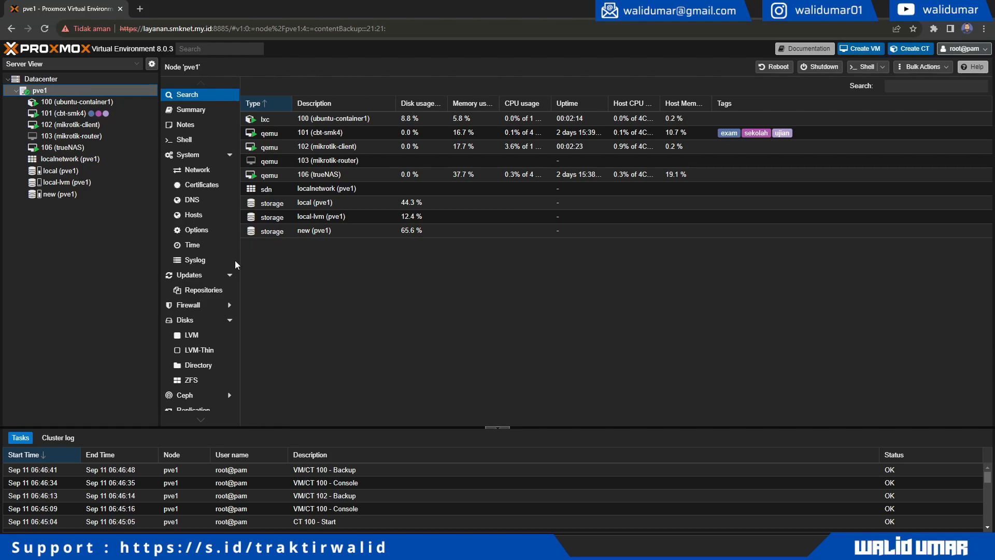
# - Shut down VM 102 (mikrotik-client) from its summary, confirming with Yes
pyautogui.click(69, 102)
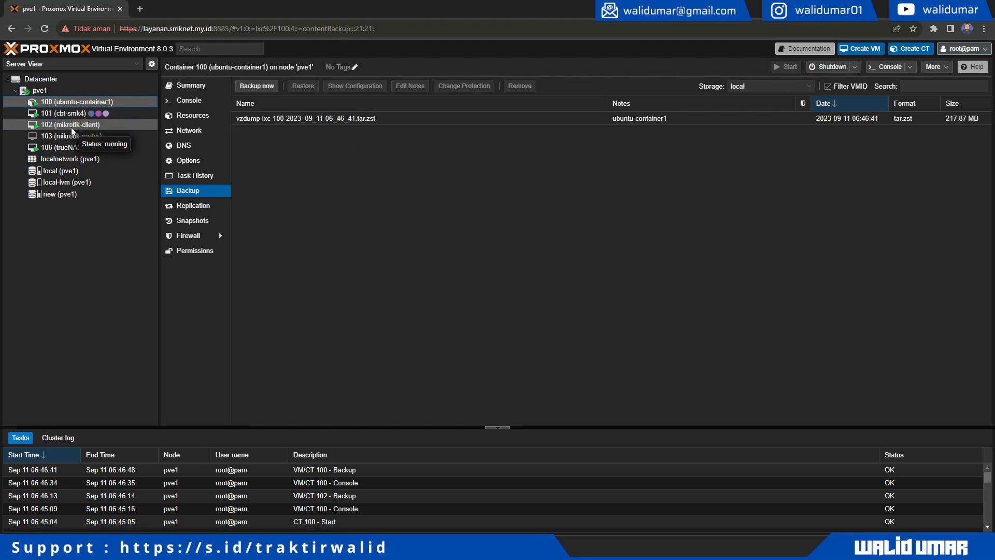
pyautogui.click(70, 125)
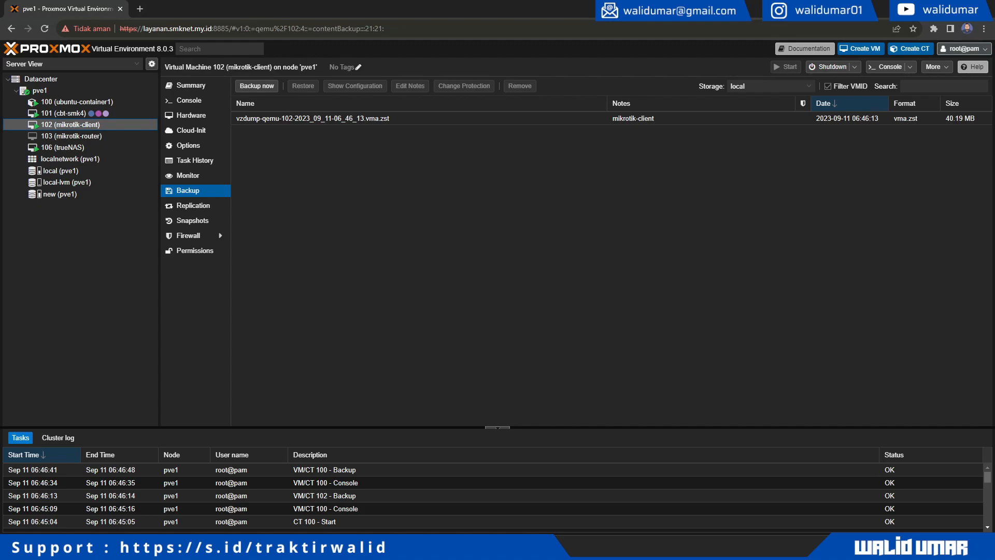
pyautogui.click(190, 85)
pyautogui.click(829, 68)
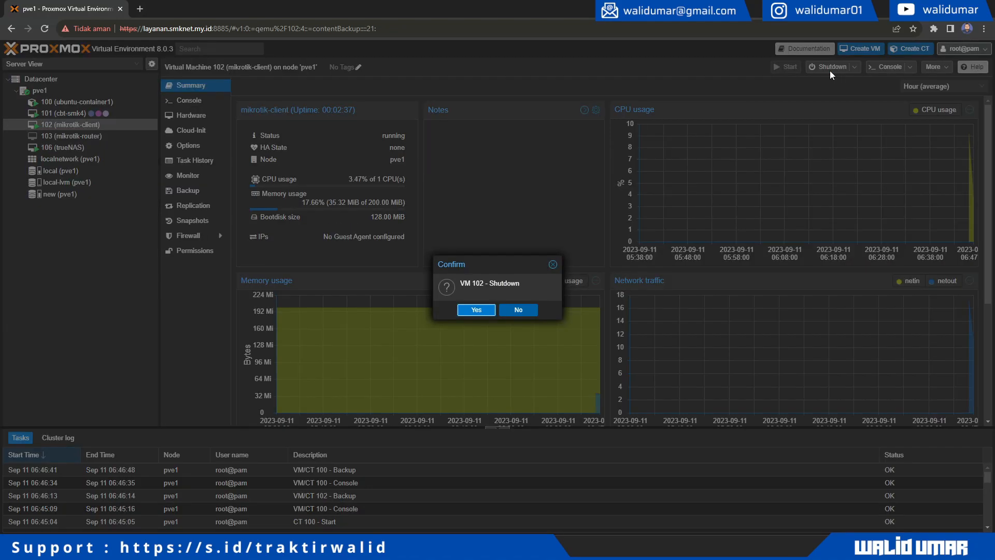
pyautogui.click(476, 310)
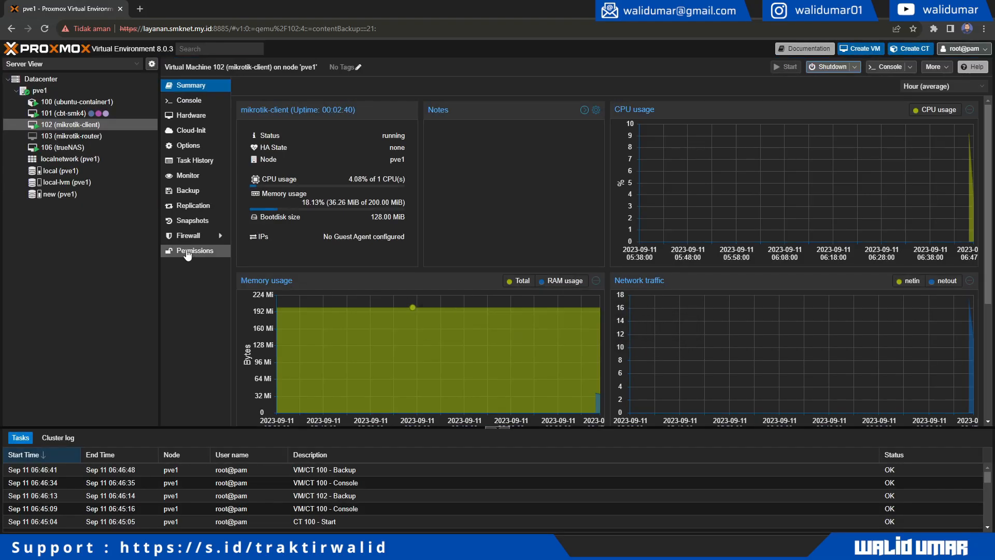
# - Shut down container 100 (ubuntu-container1), confirming with Yes
pyautogui.click(106, 102)
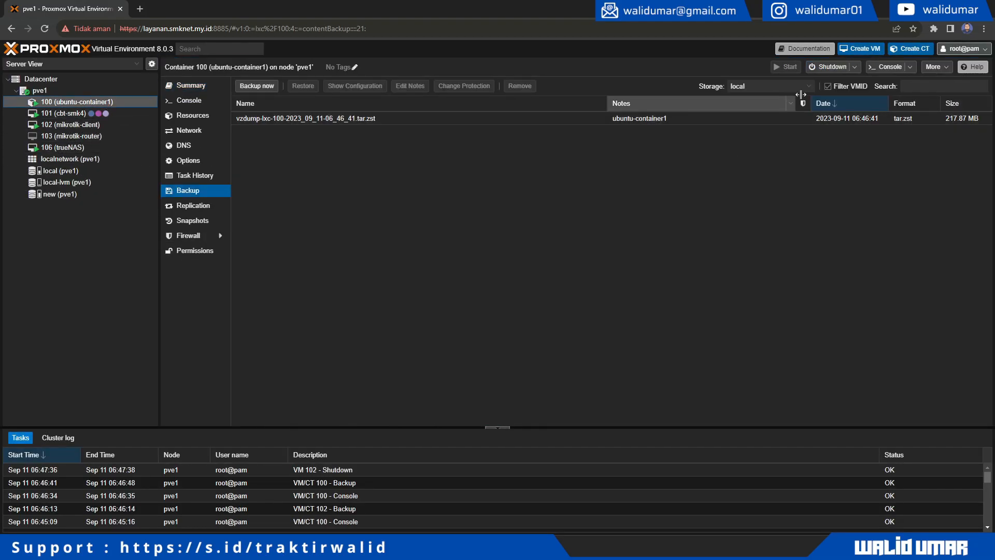
pyautogui.click(830, 74)
pyautogui.click(489, 310)
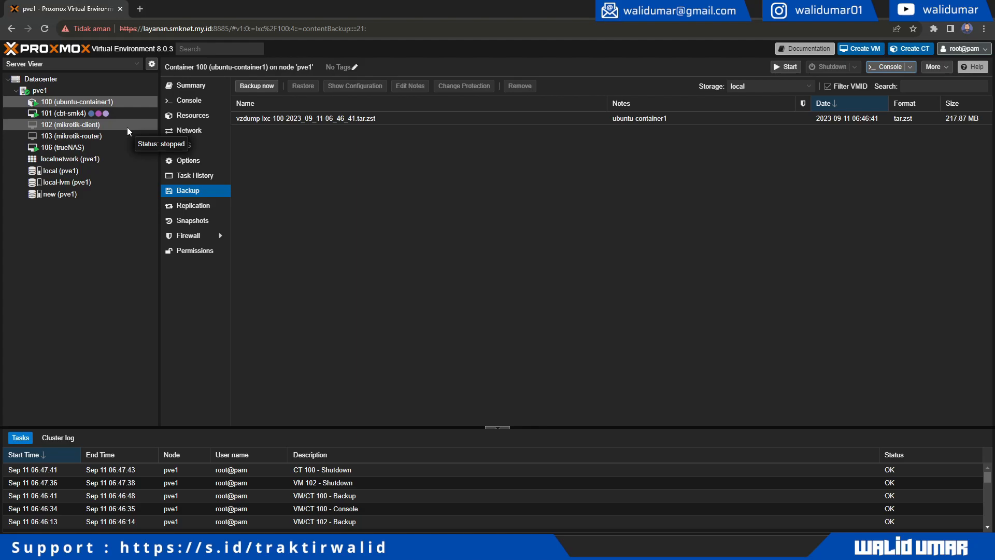
# - Destroy container 100, confirming ID 100 and ticking Purge and Destroy unreferenced disks
pyautogui.click(84, 125)
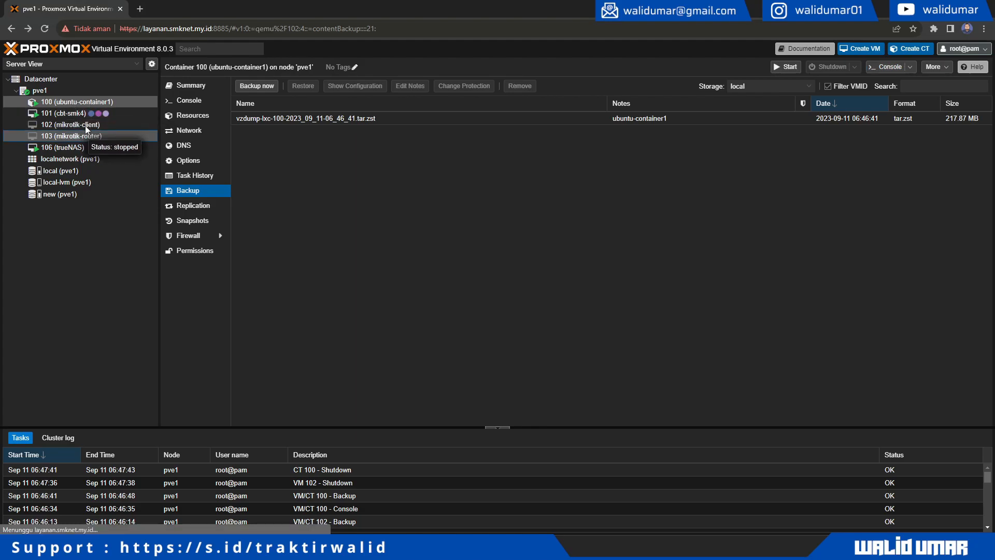
pyautogui.click(91, 103)
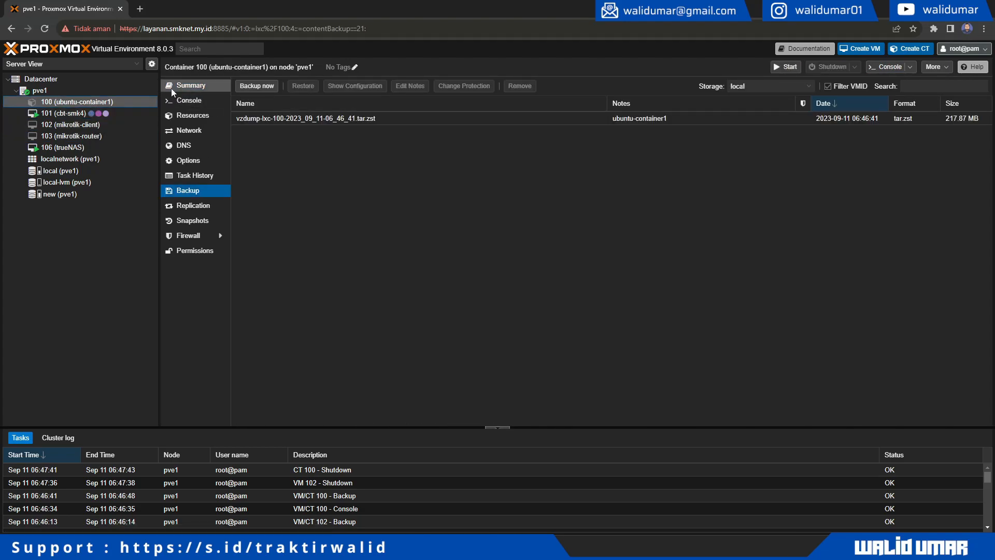
pyautogui.rightClick(84, 99)
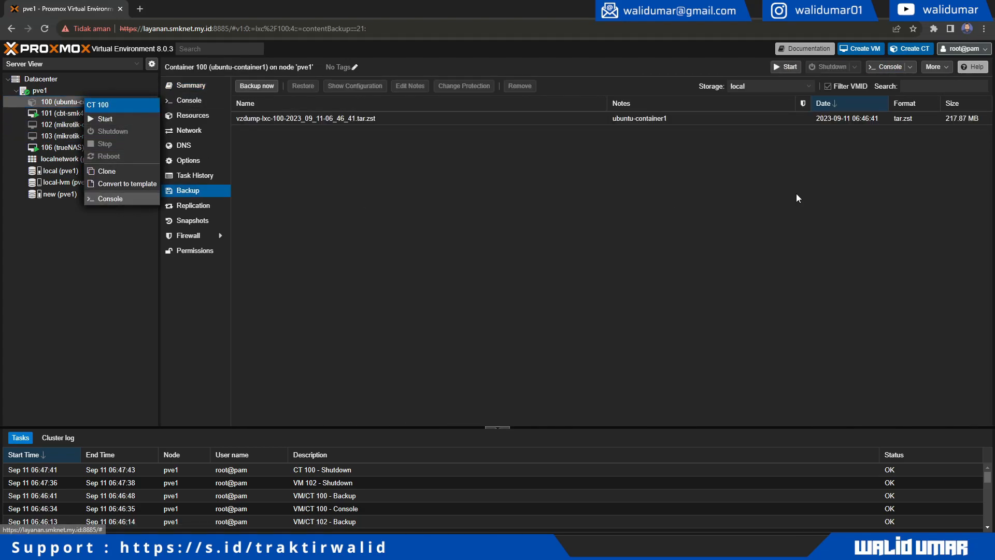
pyautogui.click(936, 67)
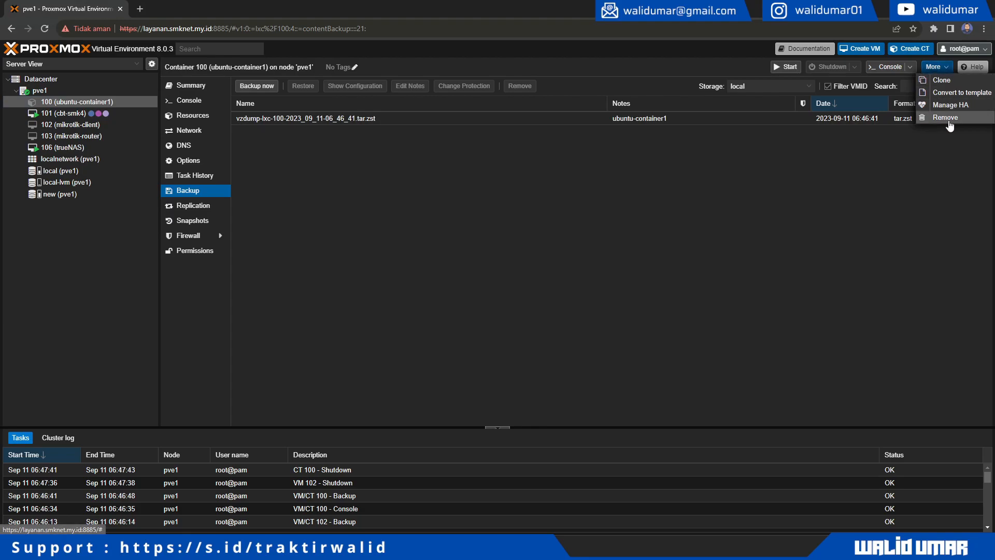
pyautogui.click(946, 124)
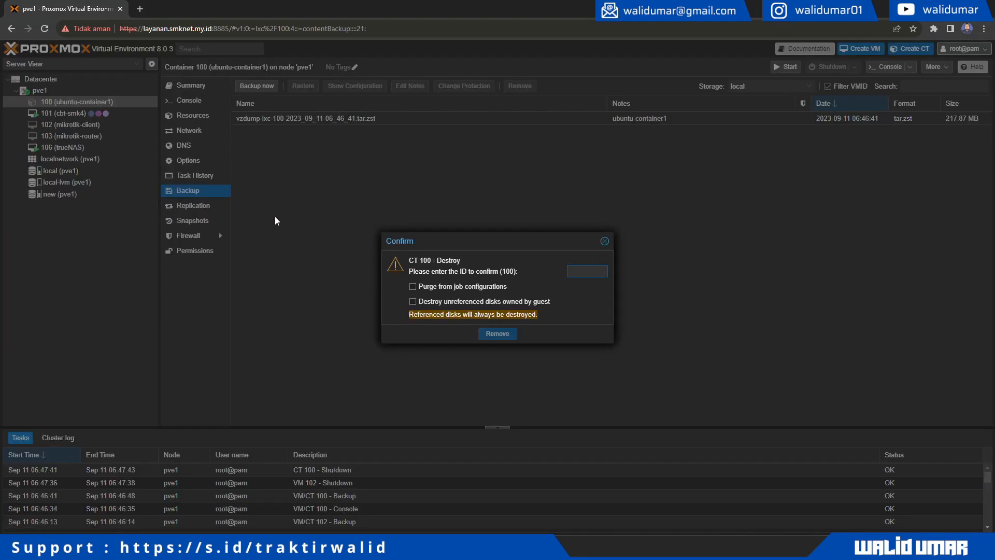
pyautogui.write('100')
pyautogui.click(431, 286)
pyautogui.click(446, 302)
pyautogui.click(496, 334)
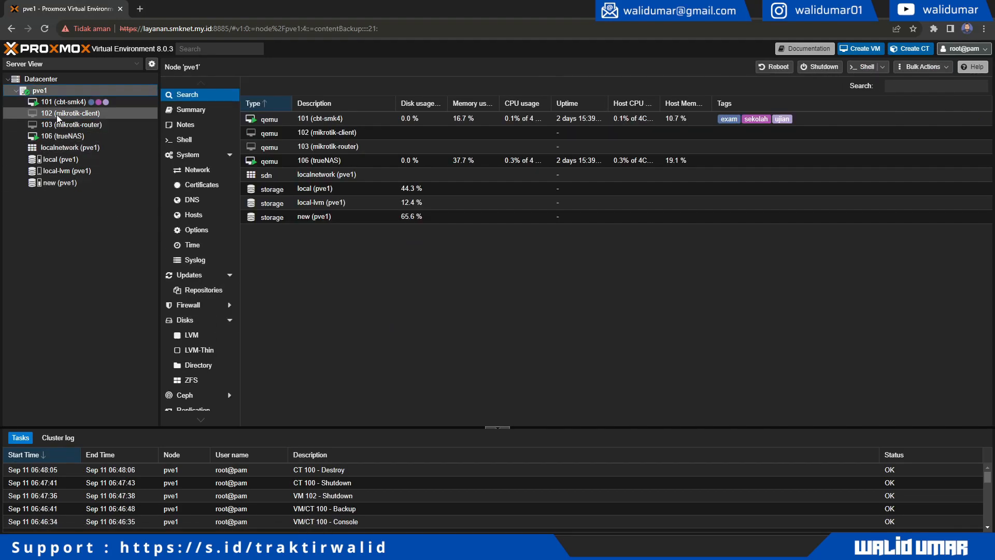
# - Destroy VM 102 (mikrotik-client) the same way, confirming ID 102
pyautogui.click(91, 117)
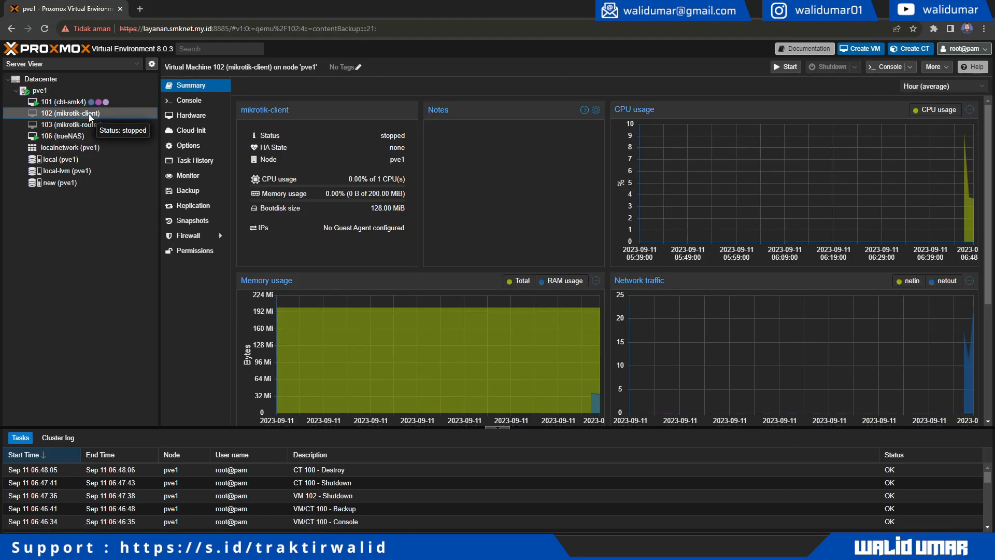
pyautogui.click(935, 67)
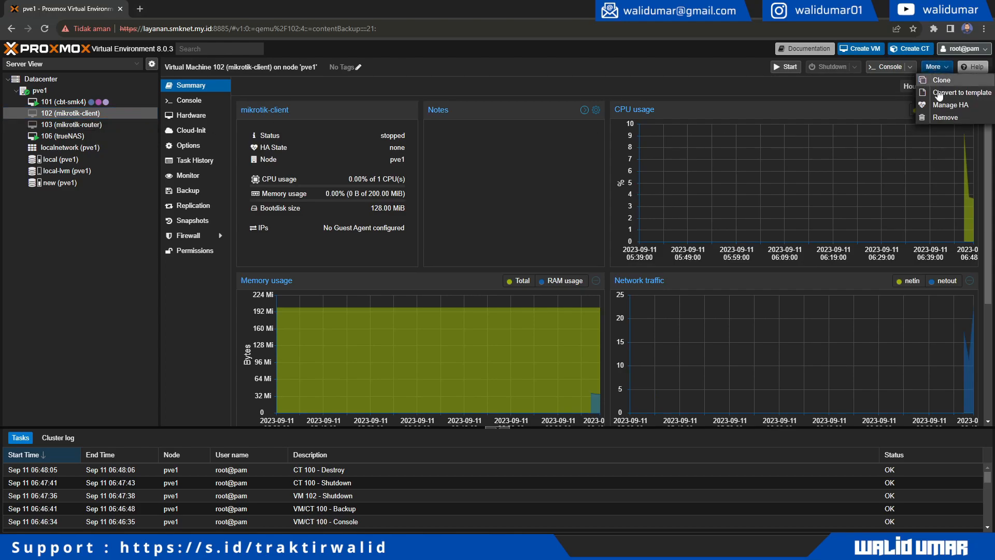
pyautogui.click(945, 119)
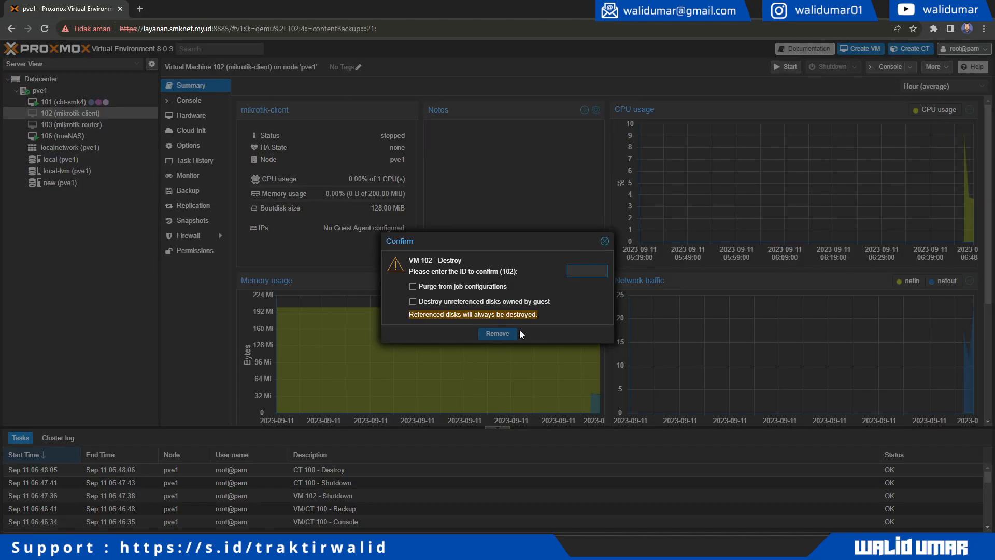
pyautogui.write('102')
pyautogui.press('Tab')
pyautogui.click(497, 335)
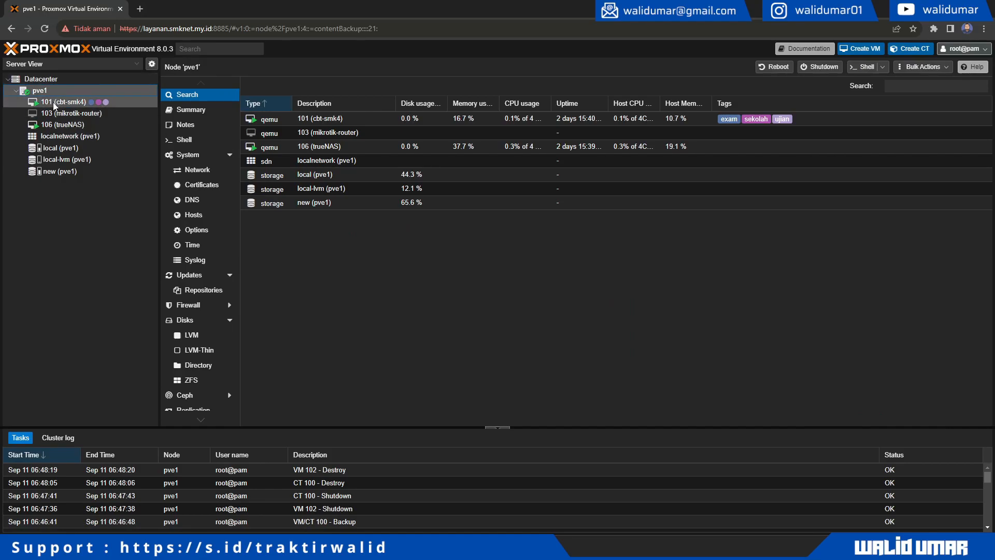
# - Check the summaries of the remaining VMs 103 and 101
pyautogui.click(75, 112)
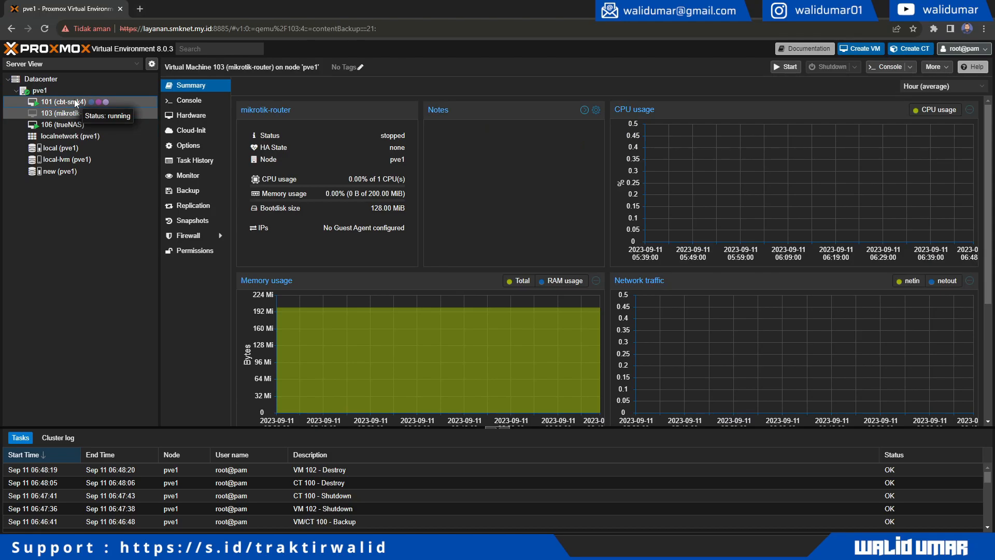
pyautogui.click(74, 100)
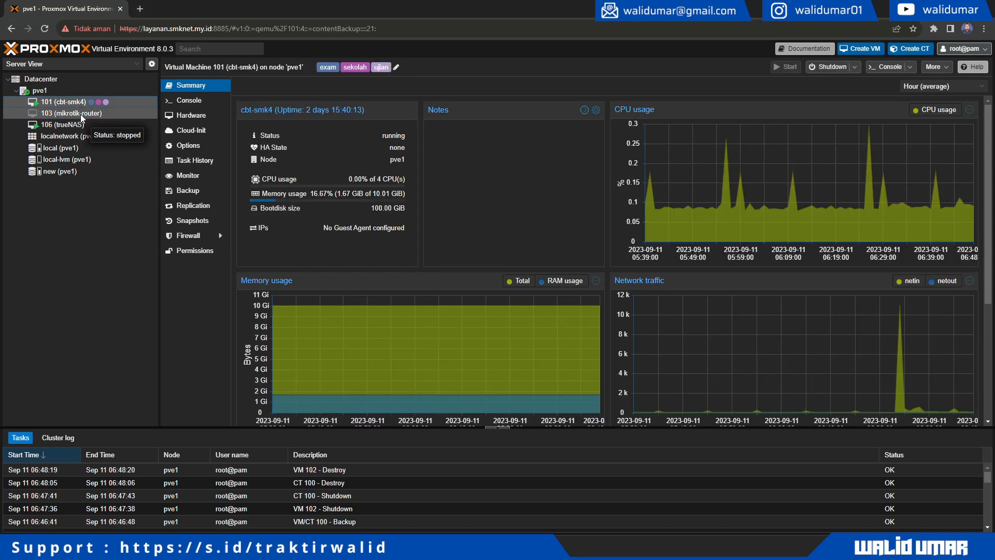
pyautogui.click(79, 114)
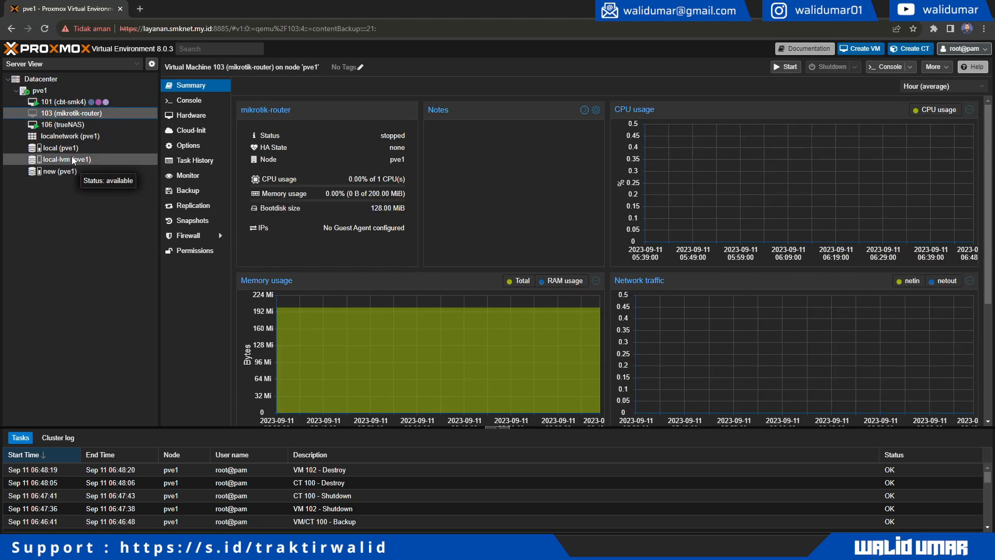
# - Open local storage's Backups and inspect the vzdump-lxc-100 and vzdump-qemu-102 archives
pyautogui.click(70, 149)
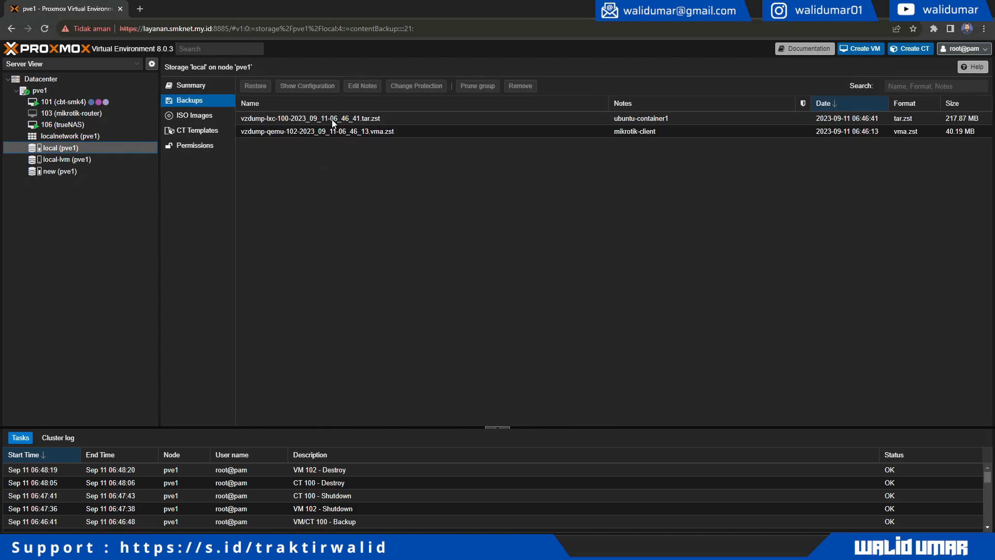
pyautogui.click(617, 121)
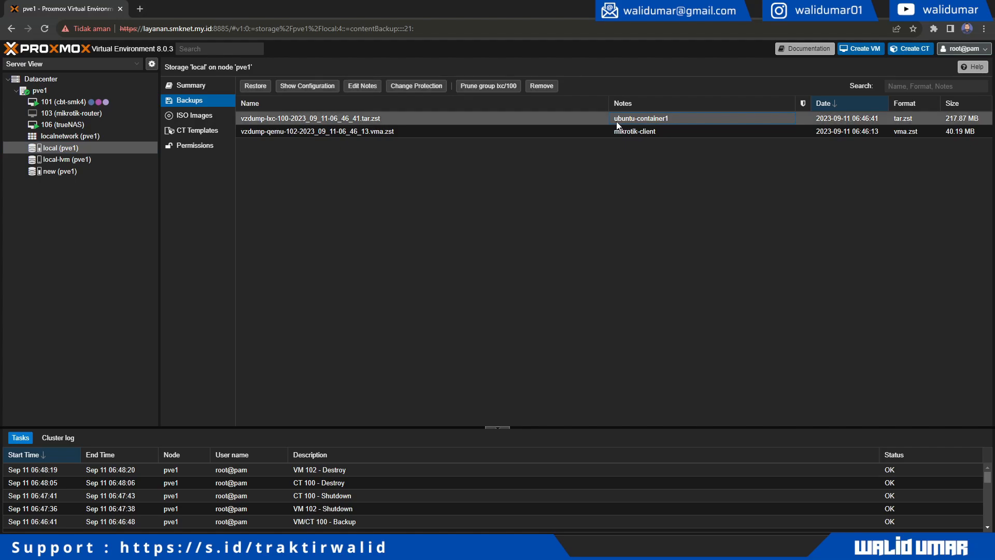
pyautogui.click(636, 134)
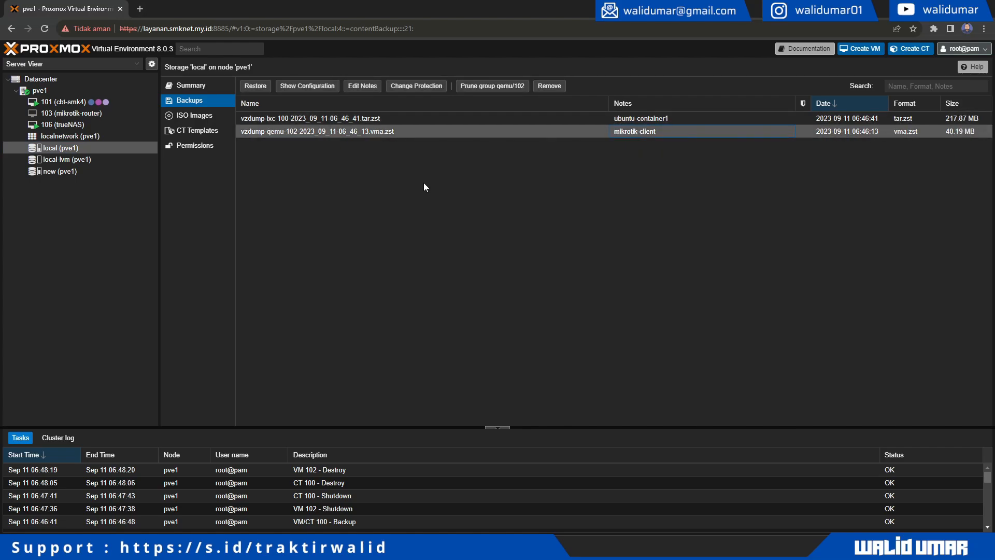
pyautogui.click(668, 121)
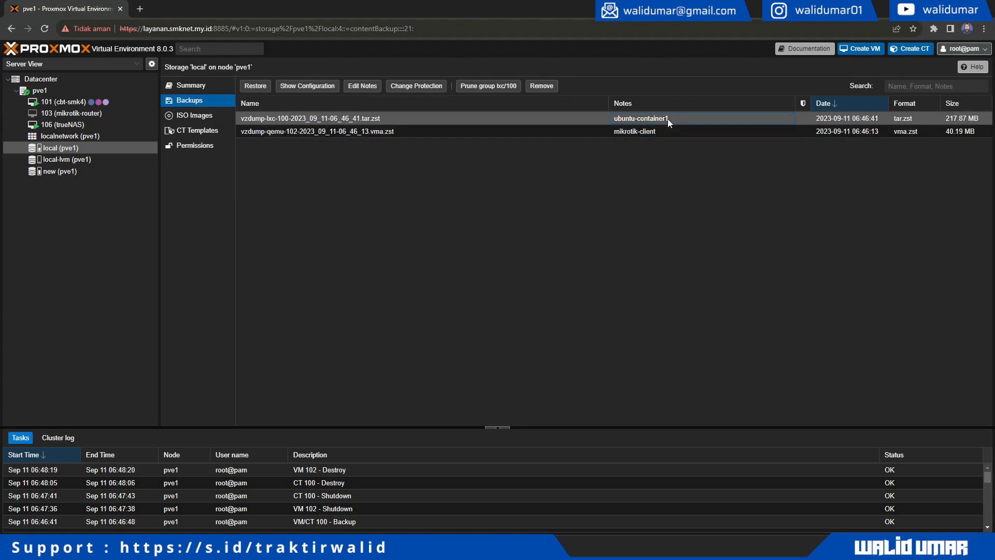
# - Restore the vzdump-lxc-100 backup onto local-lvm storage and close the task log
pyautogui.click(262, 86)
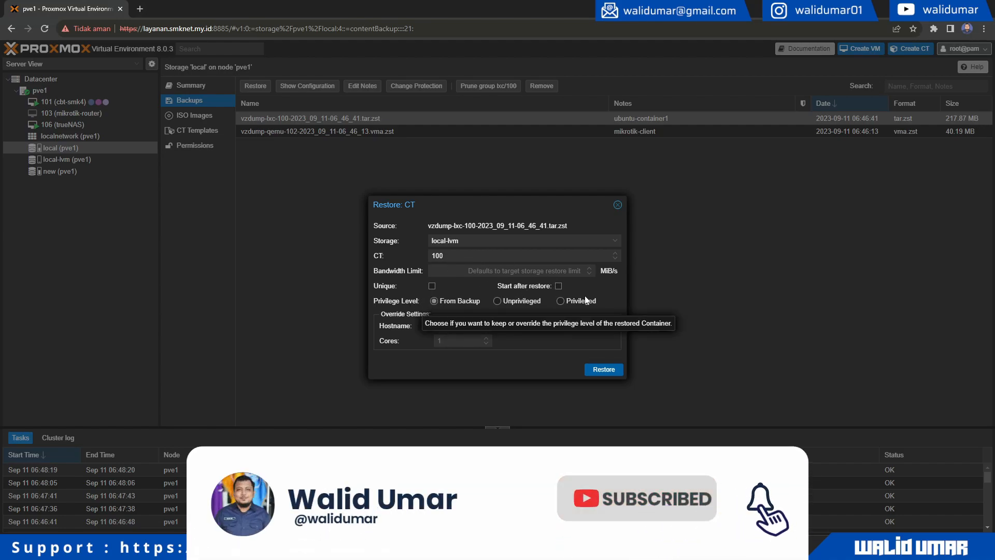
pyautogui.click(615, 242)
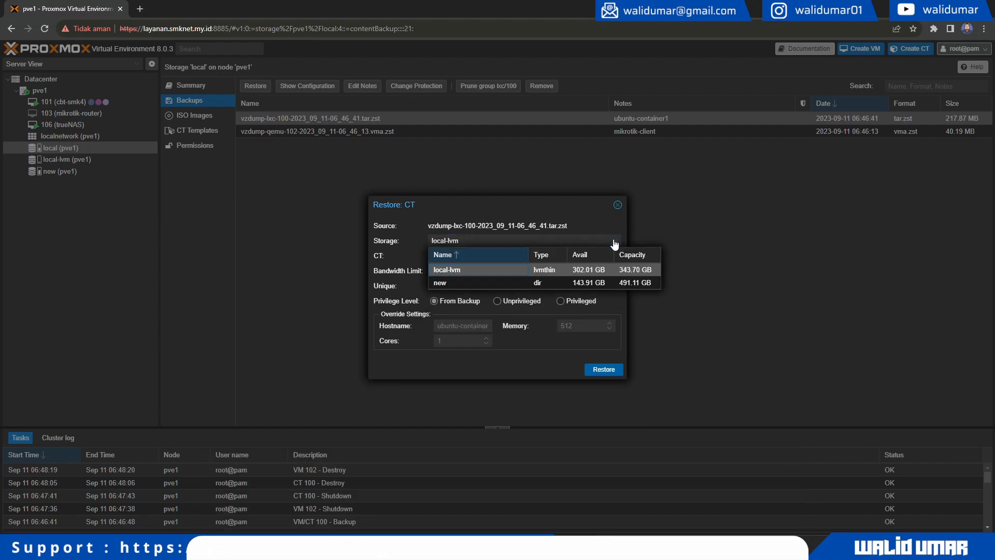
pyautogui.click(610, 268)
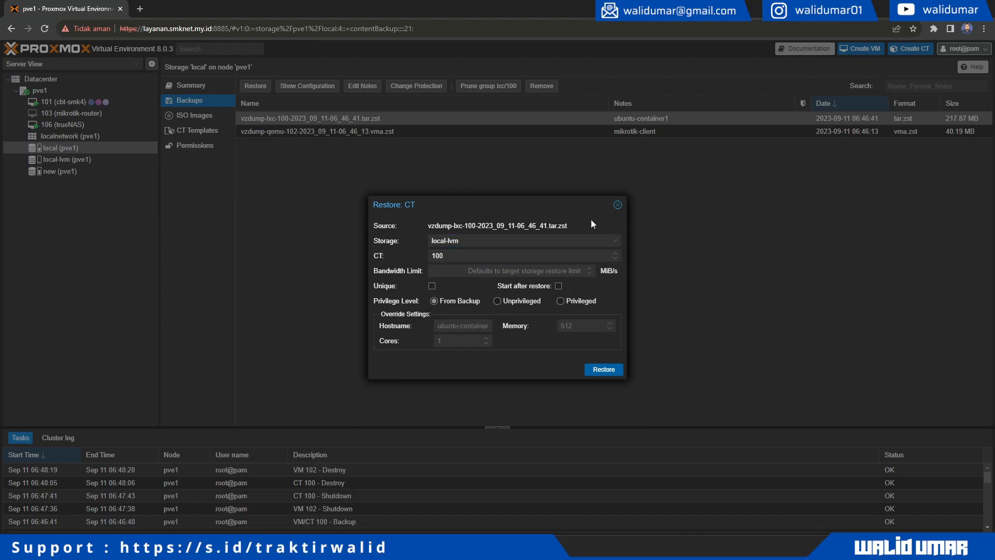
pyautogui.click(614, 372)
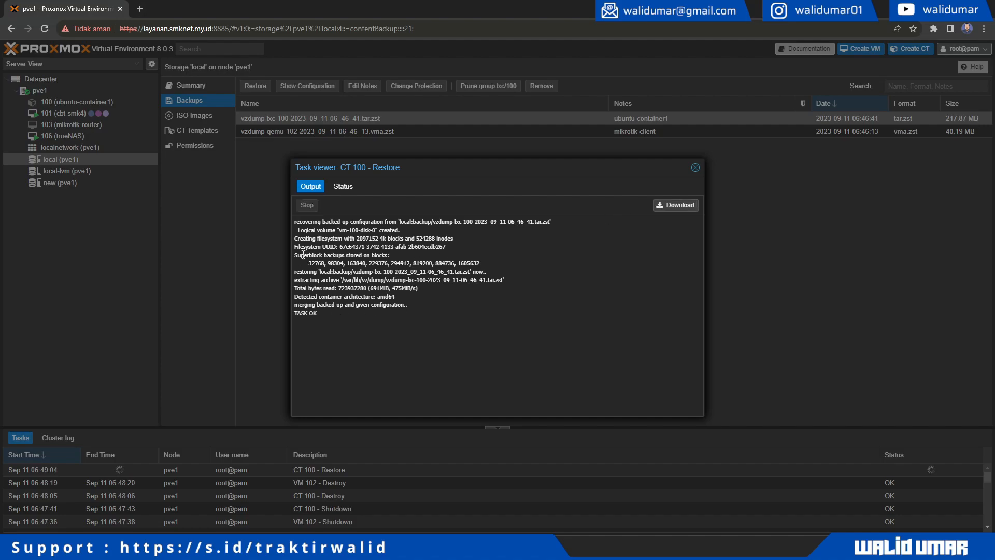
pyautogui.click(697, 168)
pyautogui.click(399, 132)
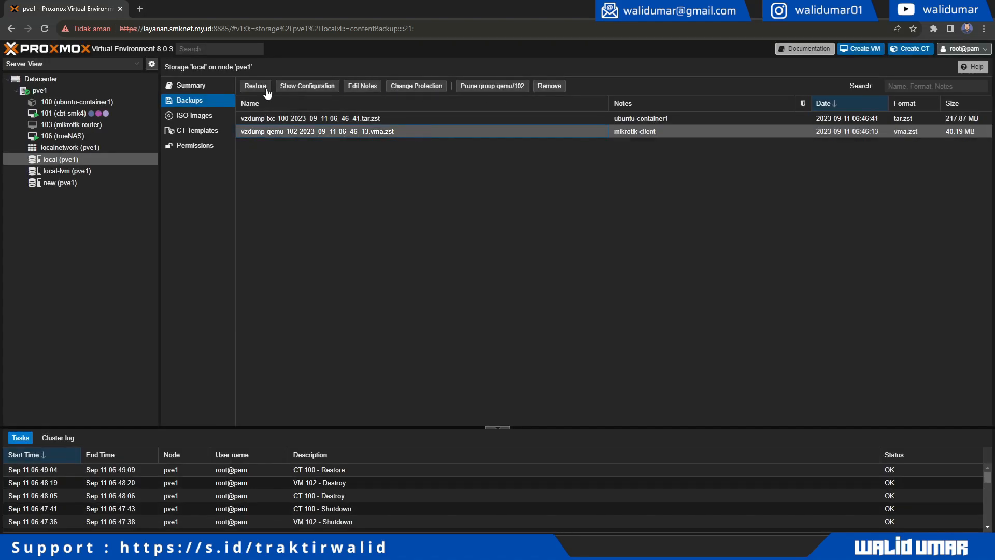
# - Restore the vzdump-qemu-102 backup as VM 102 using its backup configuration, then close the log
pyautogui.click(254, 88)
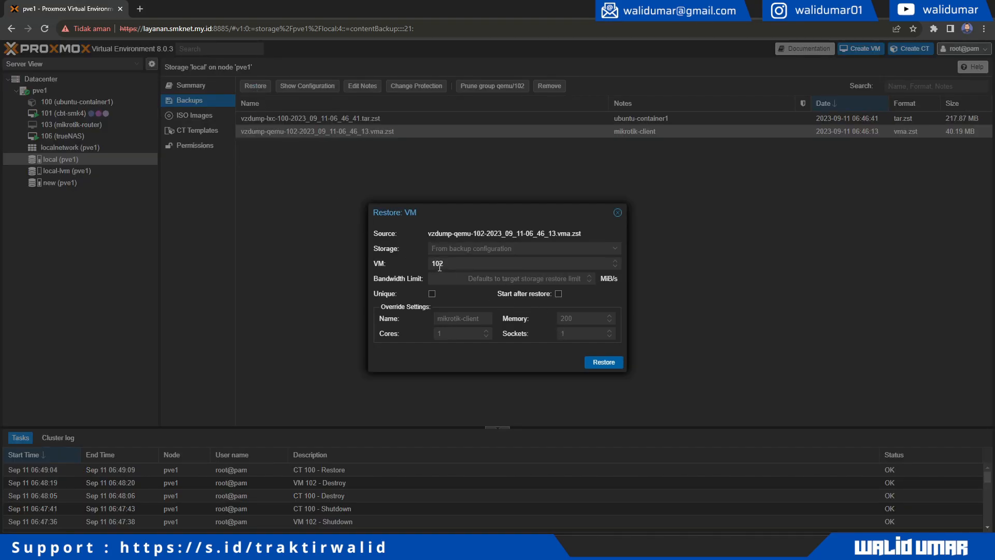
pyautogui.click(602, 363)
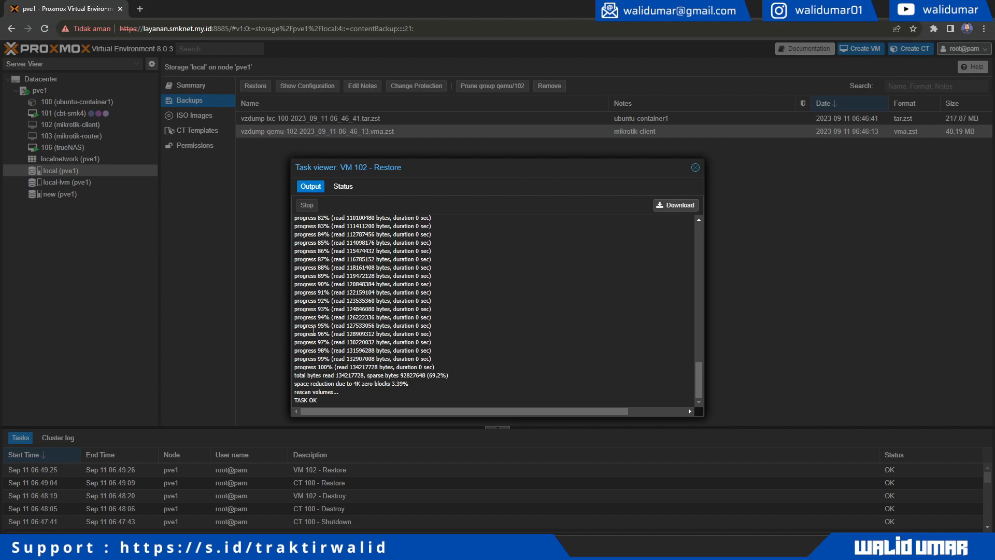
pyautogui.click(695, 168)
# - Power on VM 102 and container 100 from their consoles with Start Now
pyautogui.click(120, 125)
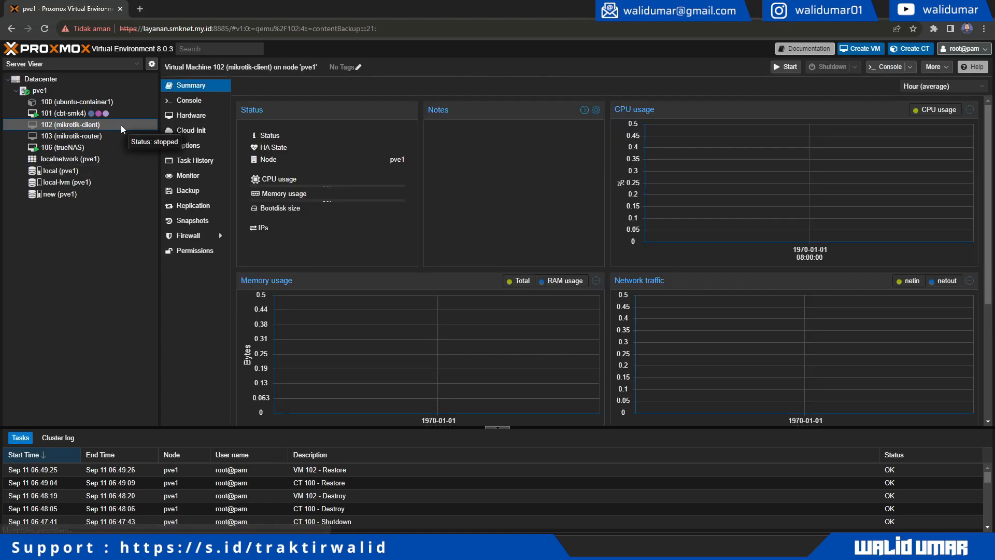
pyautogui.click(190, 103)
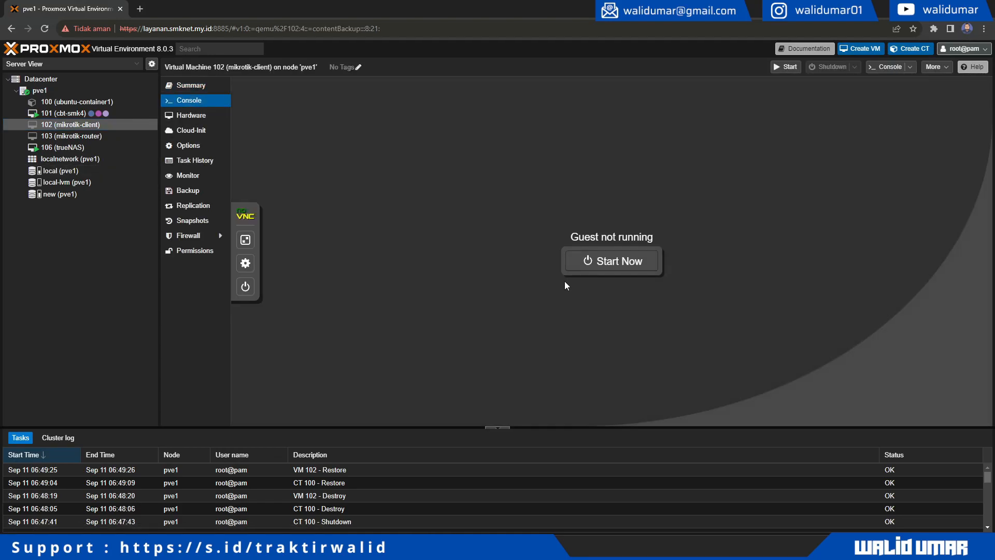
pyautogui.click(600, 265)
pyautogui.click(60, 101)
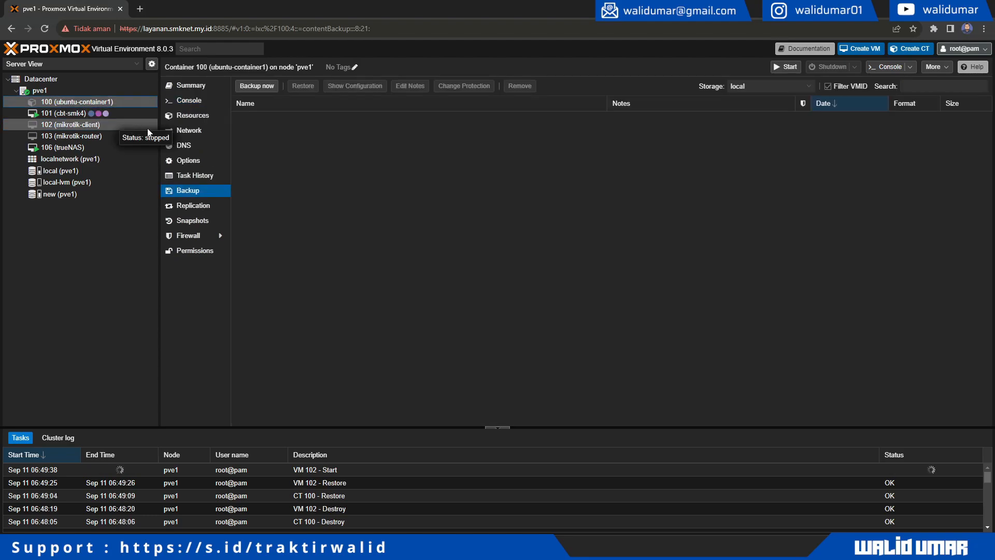
pyautogui.click(187, 106)
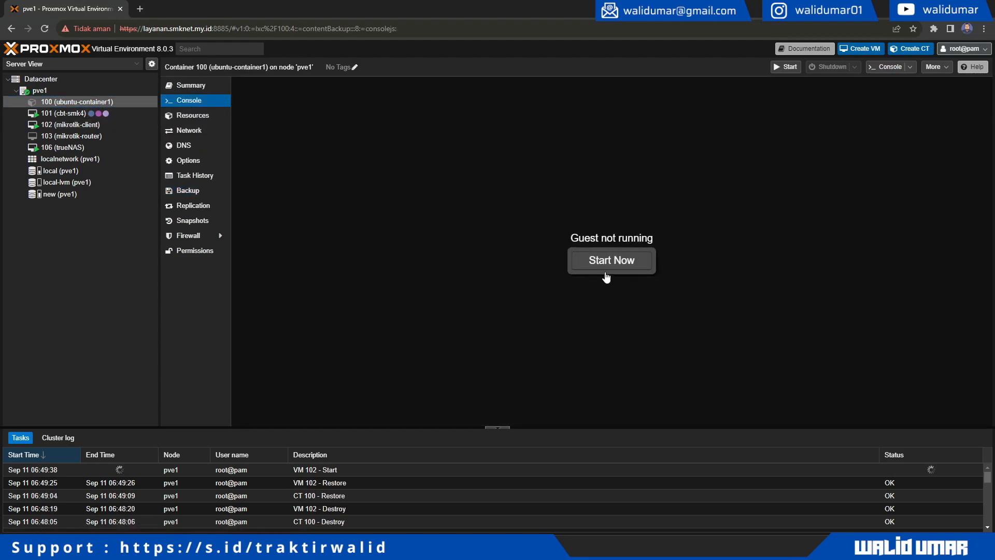
pyautogui.click(608, 265)
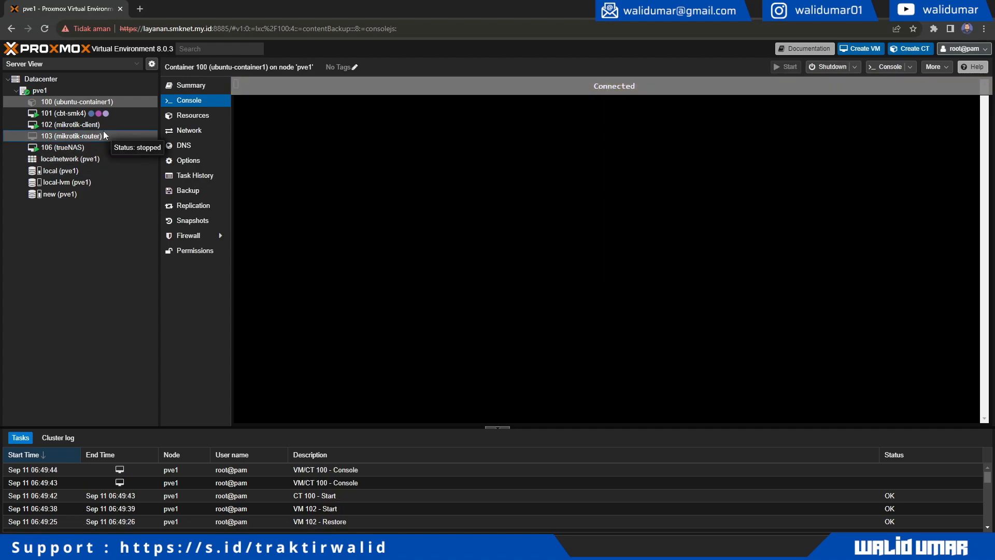
# - Log into VM 102's MikroTik console as admin and run interface/print to list ether3
pyautogui.click(104, 136)
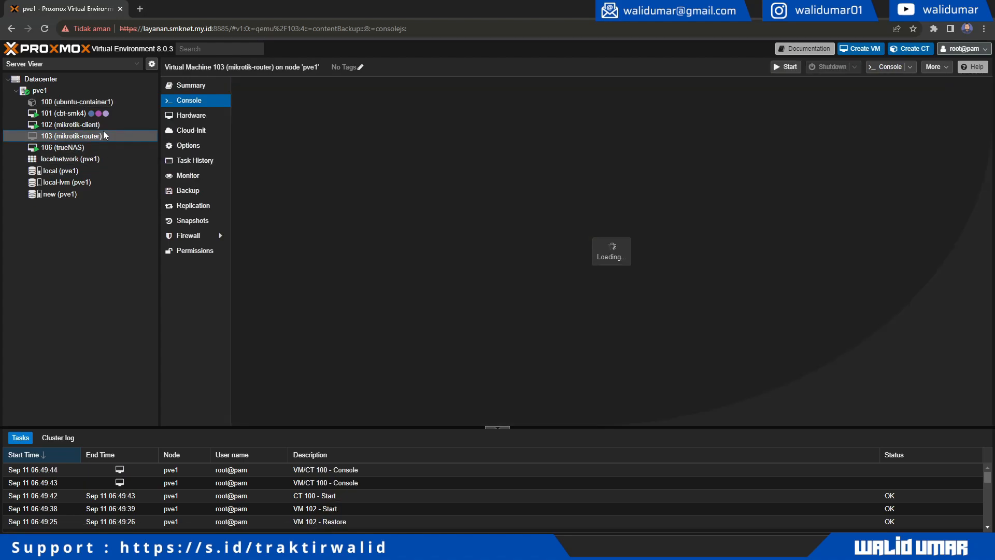
pyautogui.click(104, 124)
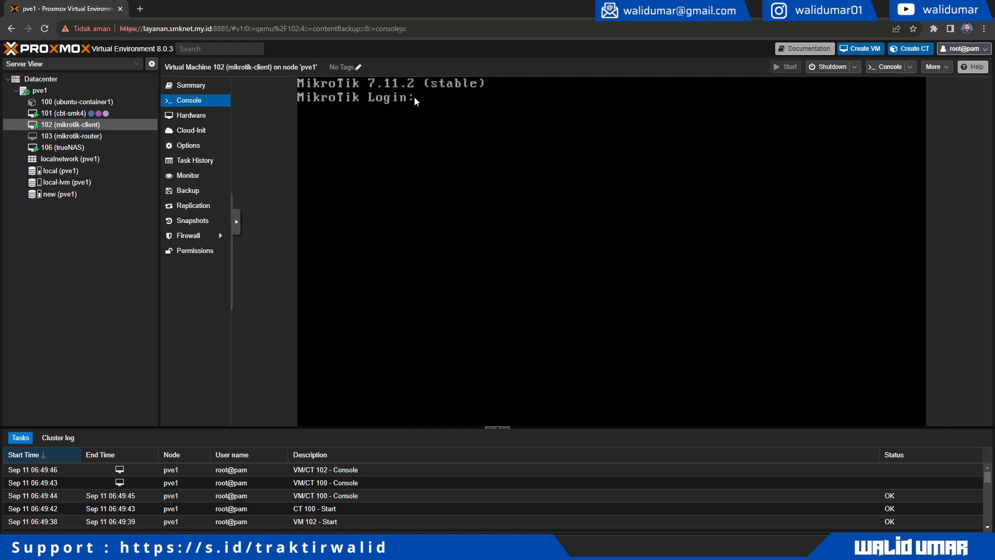
pyautogui.write('admin')
pyautogui.press('Return')
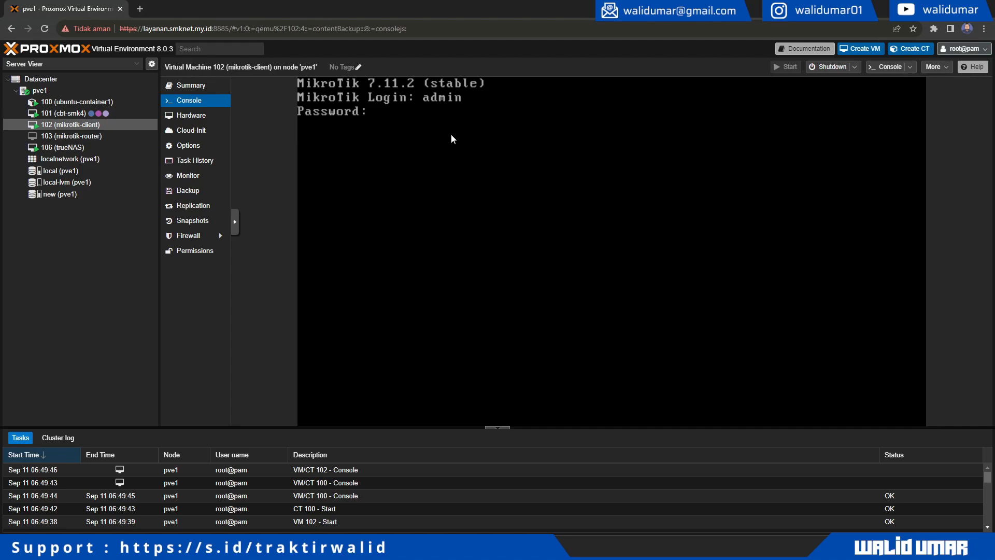
pyautogui.write('admin')
pyautogui.press('Return')
pyautogui.press('Return')
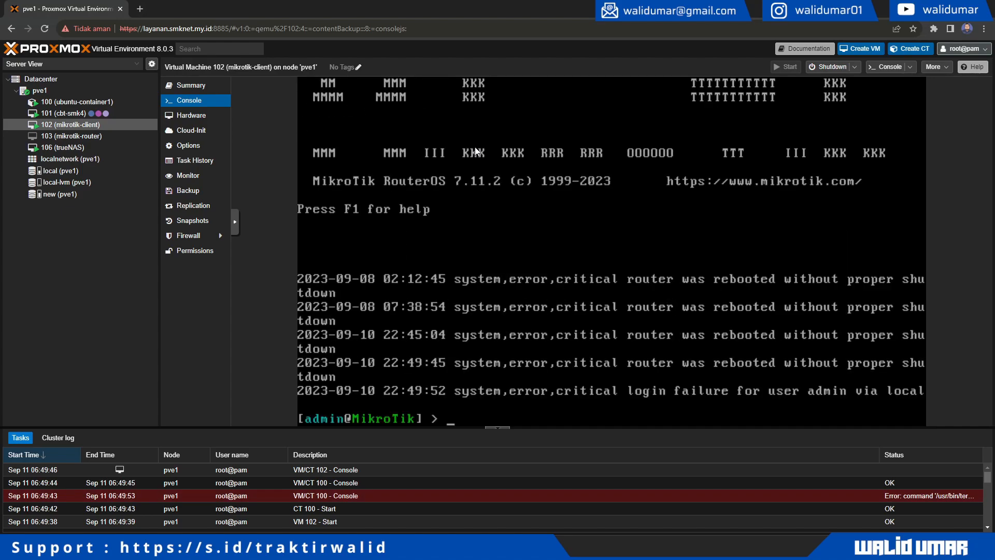
pyautogui.write('interface/print')
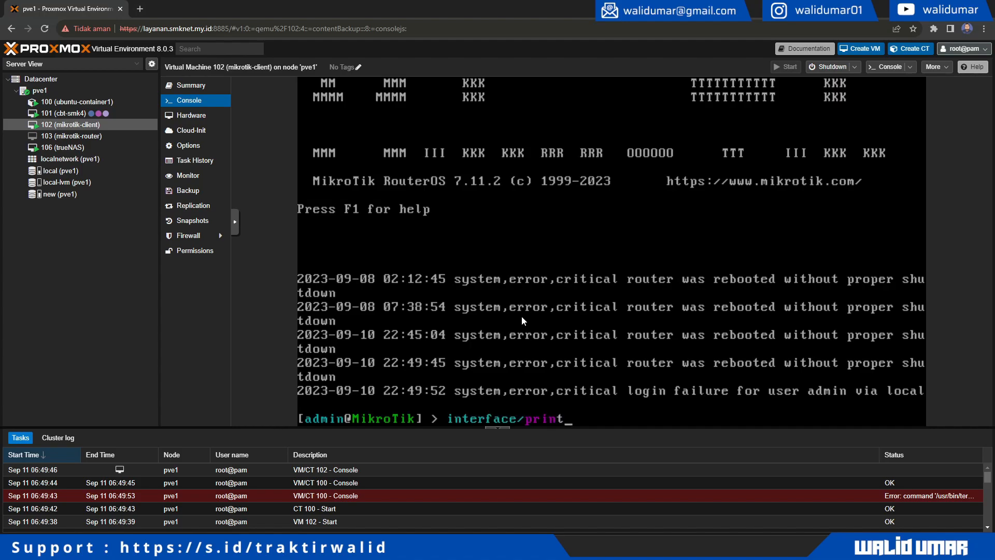
pyautogui.press('Return')
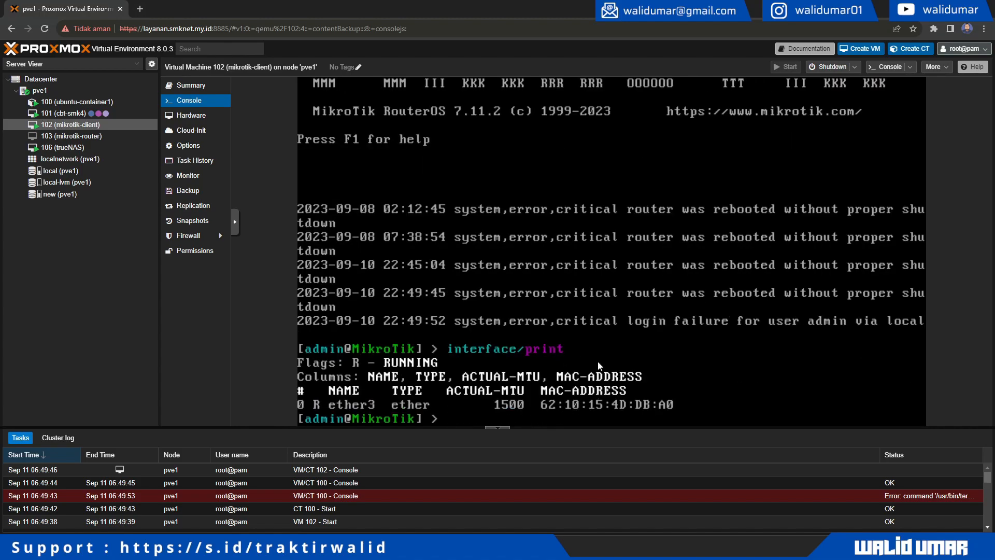
# - Log into container 100's console as root, run htop, then quit it
pyautogui.click(76, 102)
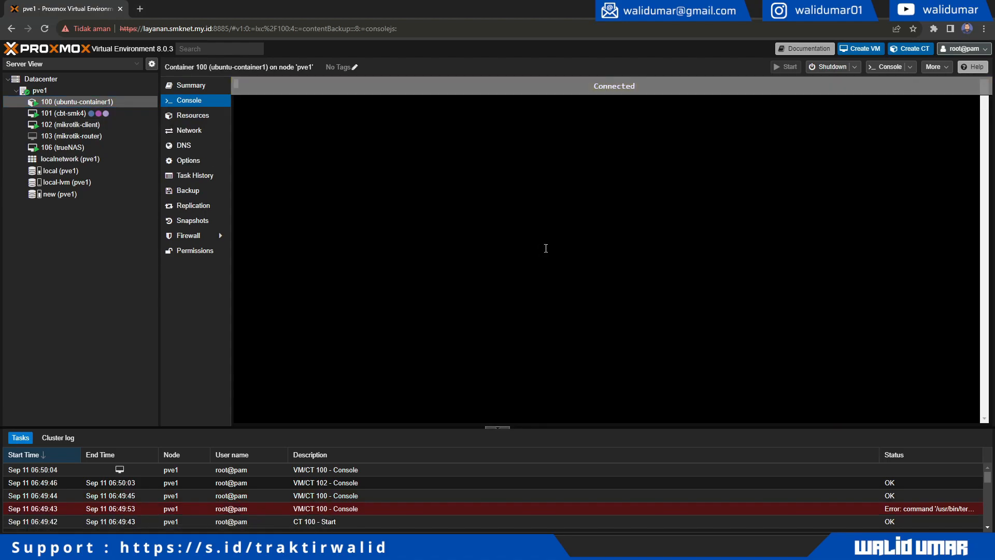
pyautogui.write('root')
pyautogui.press('Return')
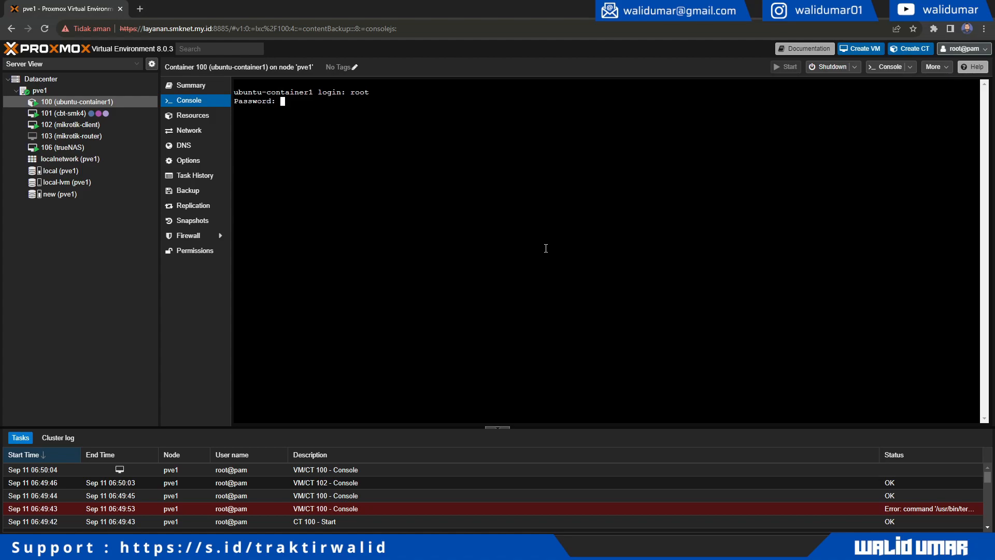
pyautogui.press('Return')
pyautogui.write('htop')
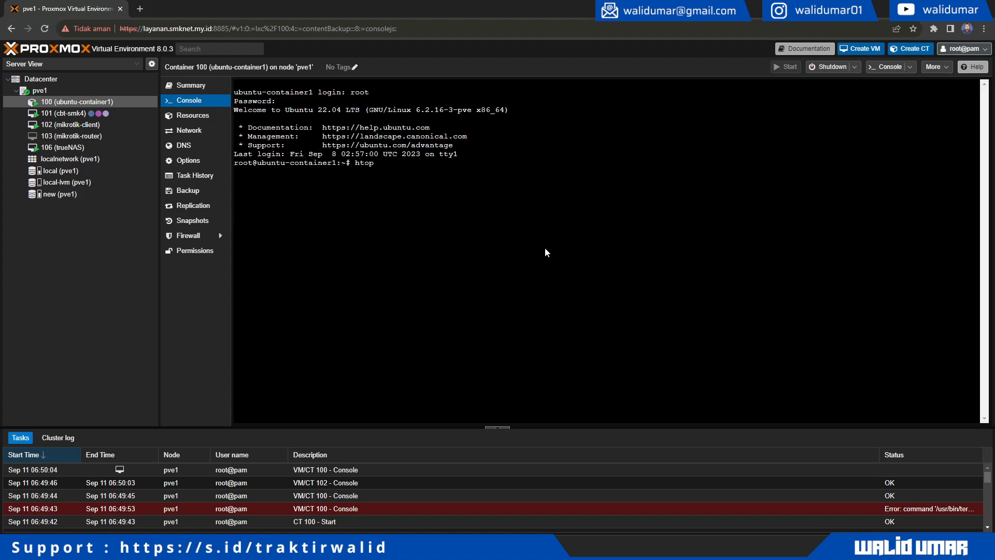
pyautogui.press('Return')
pyautogui.press('q')
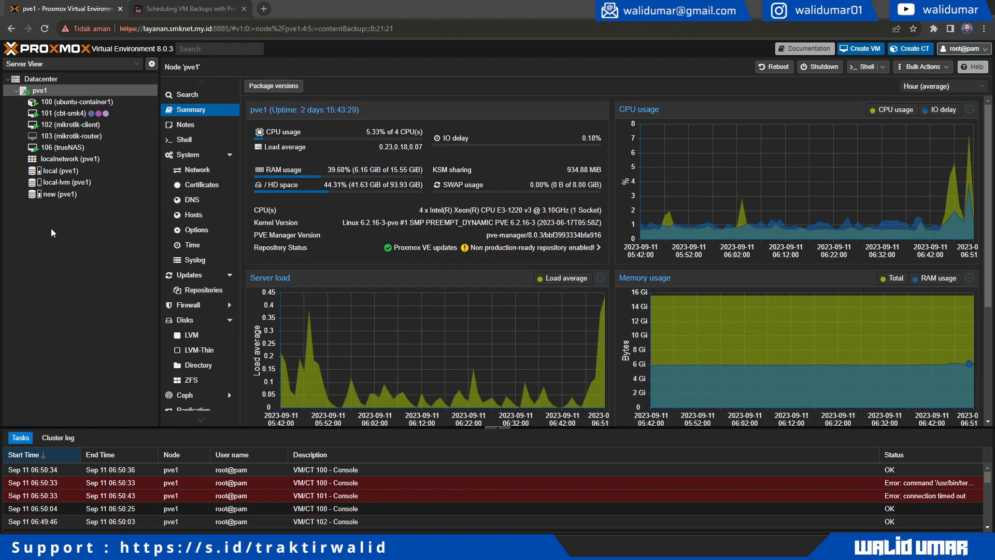
# - Open the Datacenter Backup jobs list and start creating a new backup job
pyautogui.click(52, 79)
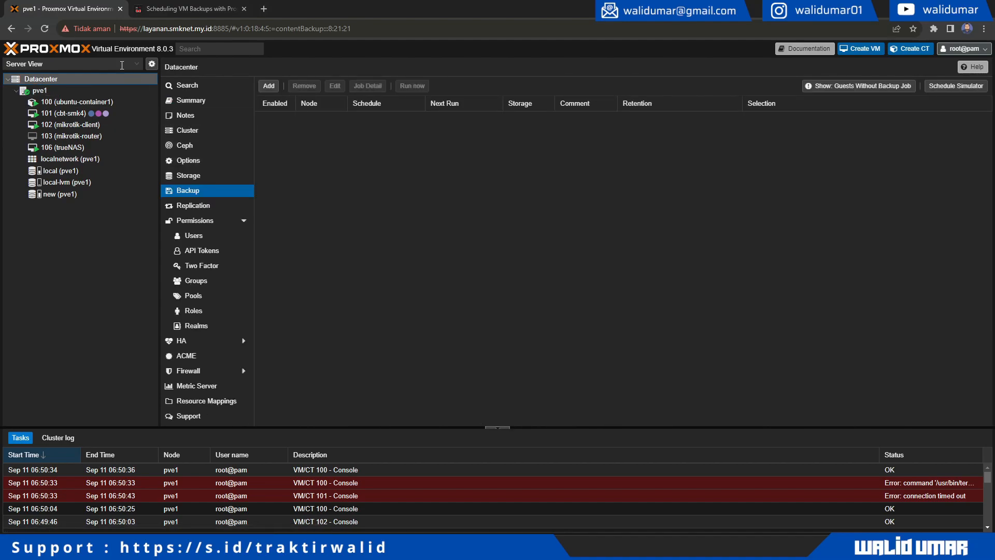
pyautogui.click(203, 102)
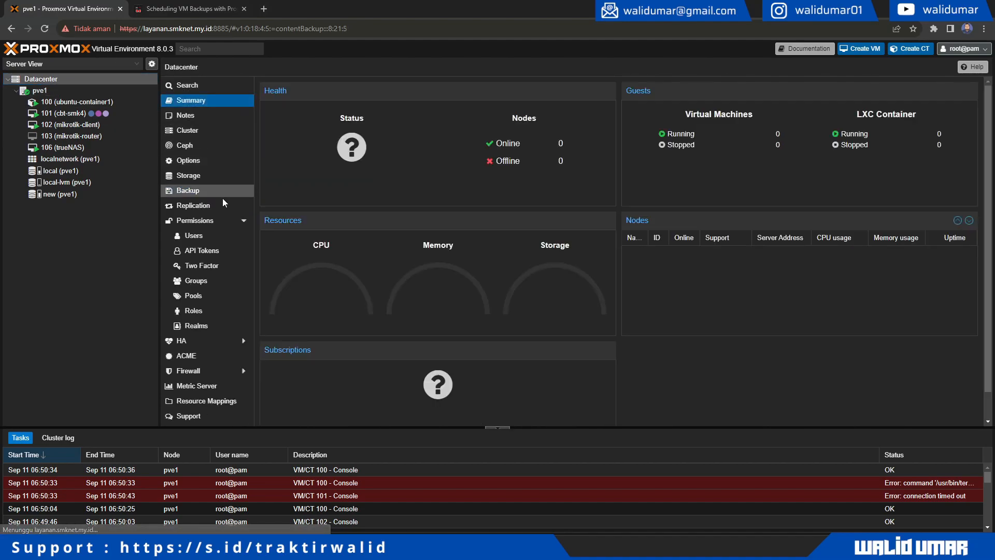
pyautogui.click(194, 192)
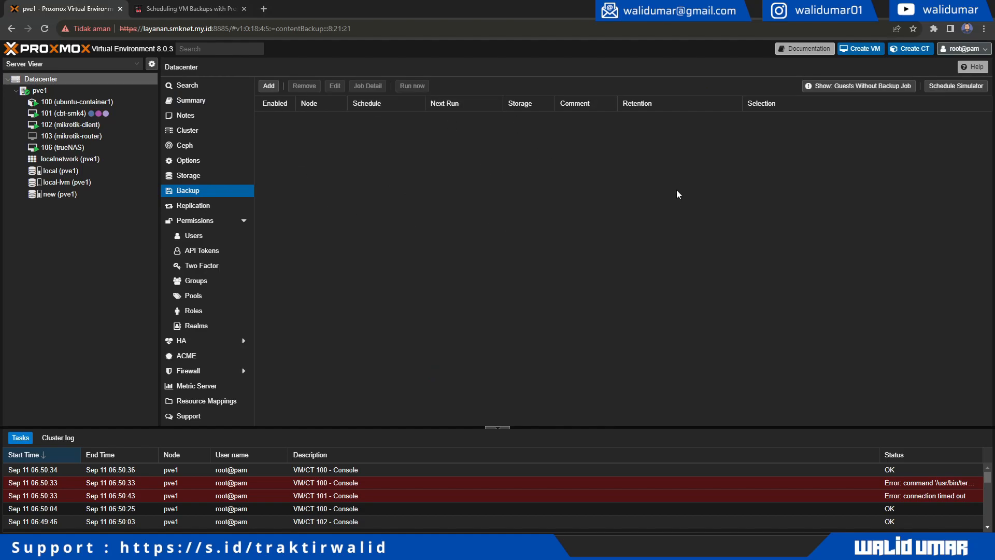
pyautogui.click(268, 86)
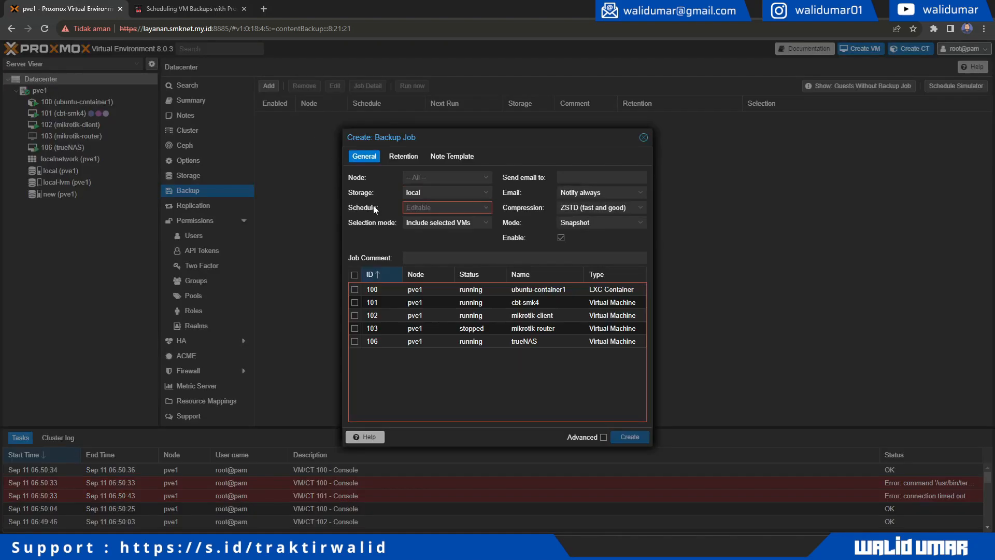
# - Set the job to Node All, Storage 'local', and schedule 'Every 30 minutes'
pyautogui.click(488, 178)
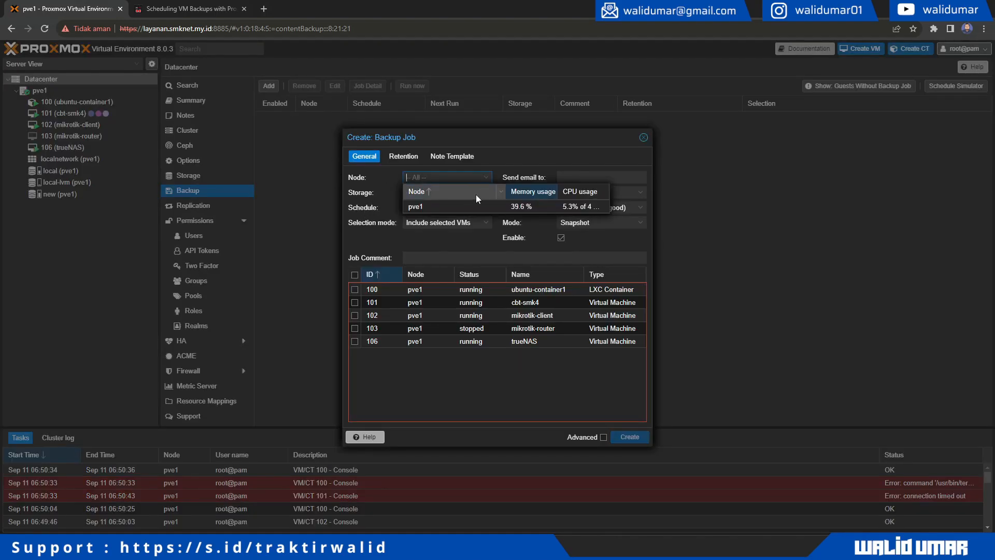
pyautogui.click(497, 162)
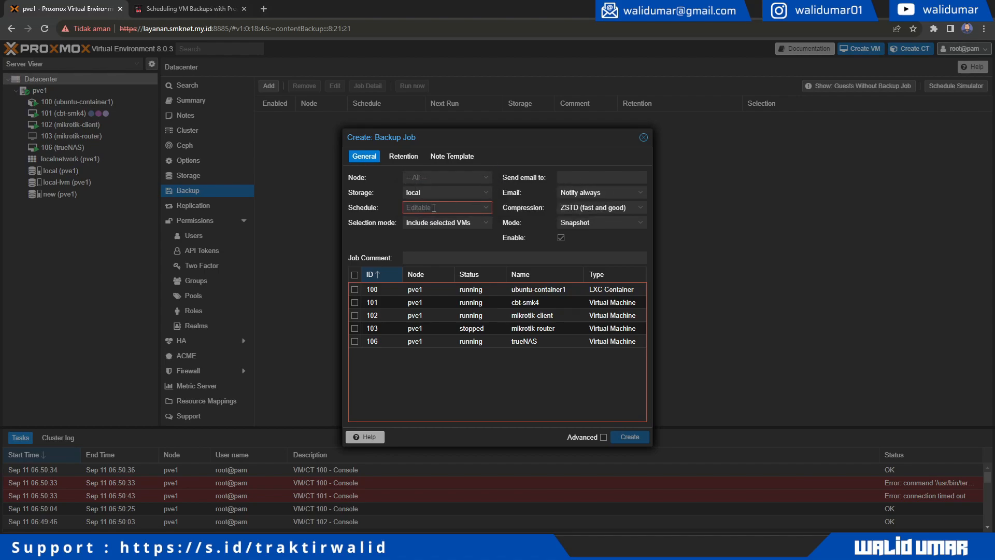
pyautogui.click(486, 192)
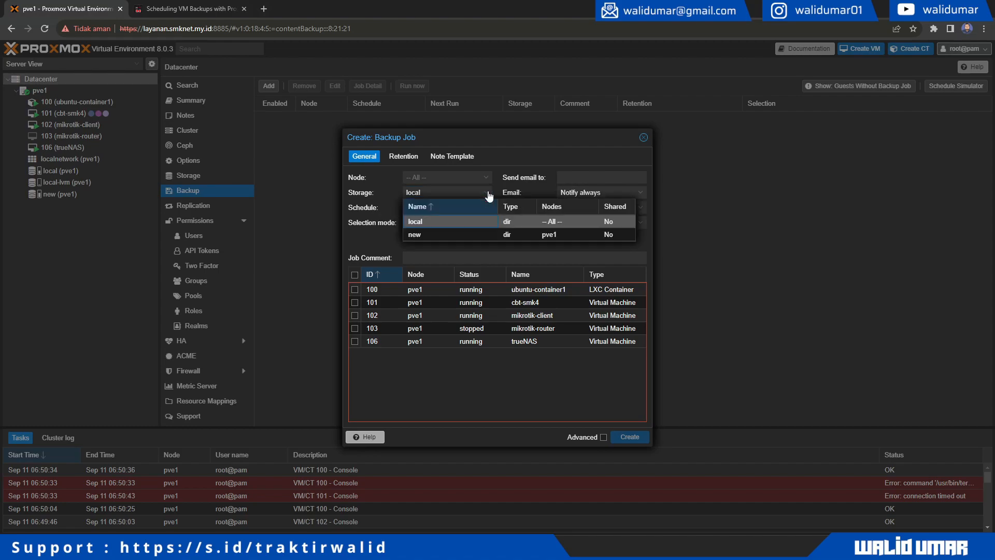
pyautogui.click(440, 222)
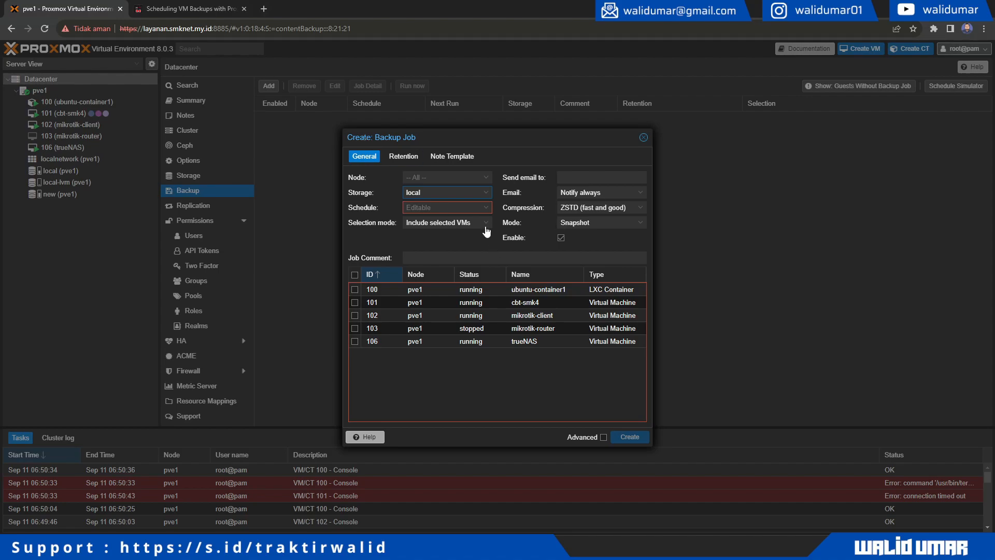
pyautogui.click(493, 209)
pyautogui.click(487, 208)
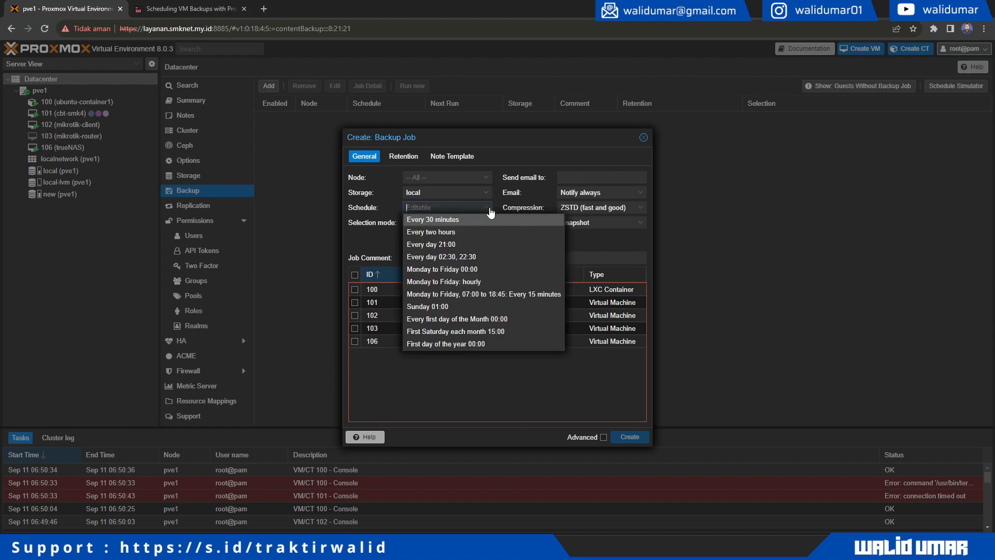
pyautogui.click(453, 218)
pyautogui.click(486, 208)
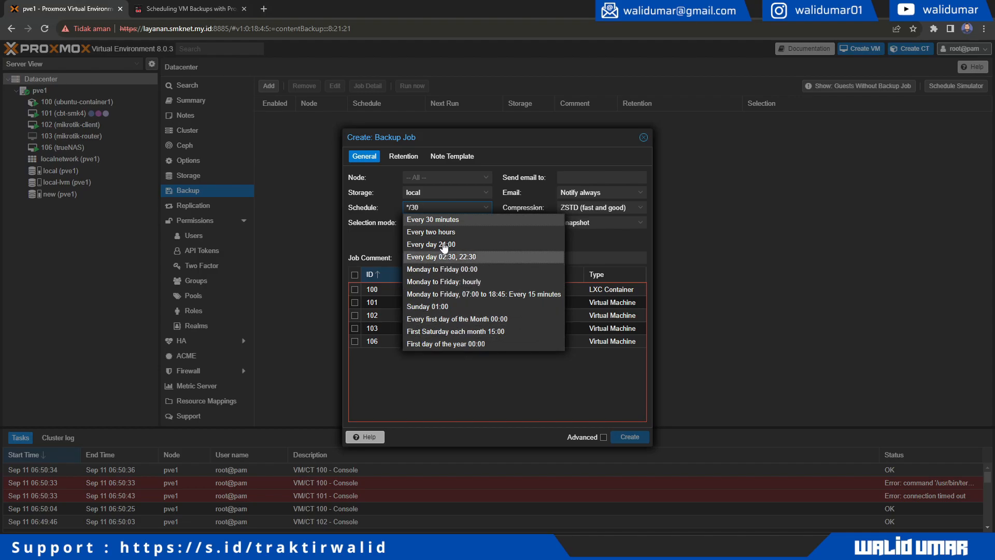
pyautogui.click(442, 220)
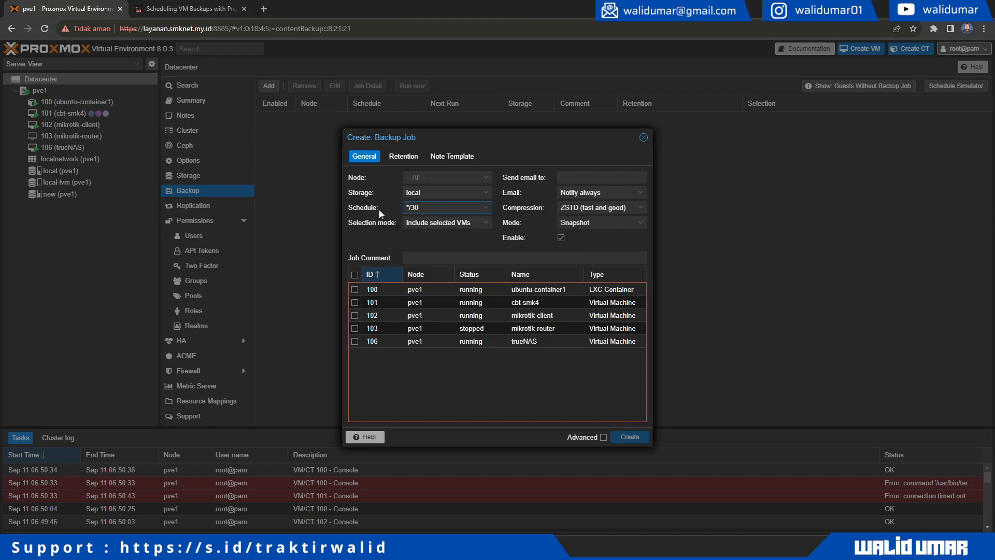
pyautogui.click(483, 208)
# - Change the schedule to */1 and keep the 'Include selected VMs' mode
pyautogui.click(482, 208)
pyautogui.doubleClick(413, 208)
pyautogui.write('1')
pyautogui.click(482, 228)
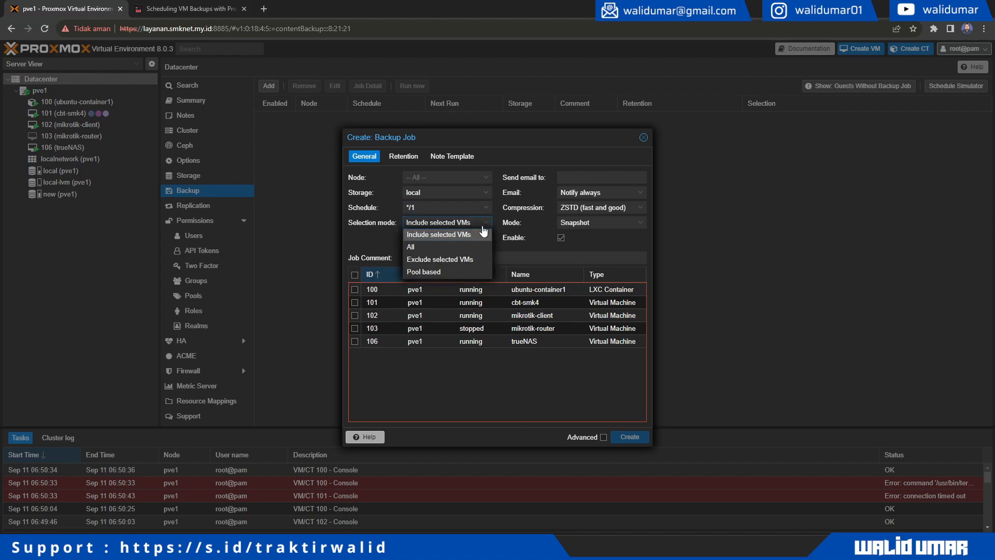
pyautogui.click(451, 237)
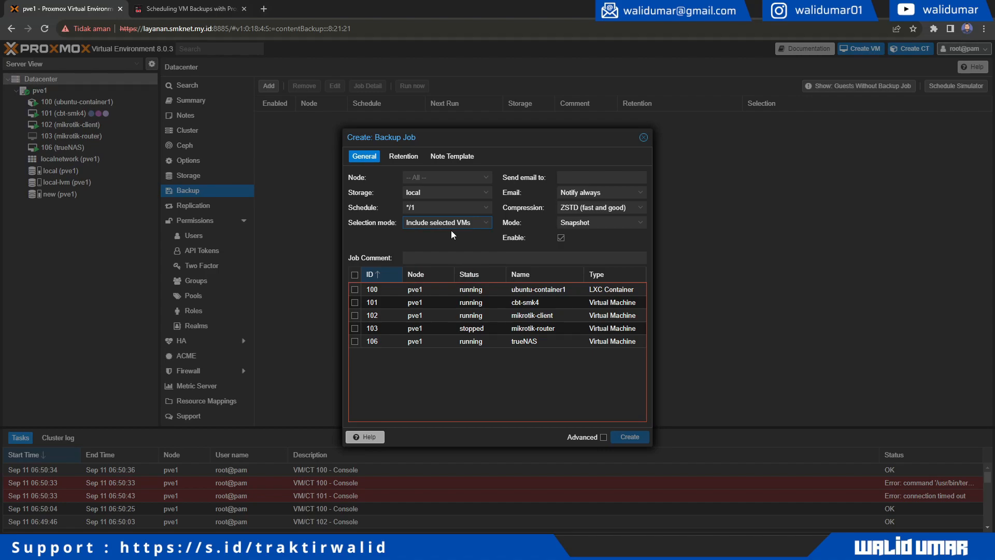
# - Keep notifications set to Always and enter the notification e-mail address
pyautogui.click(631, 194)
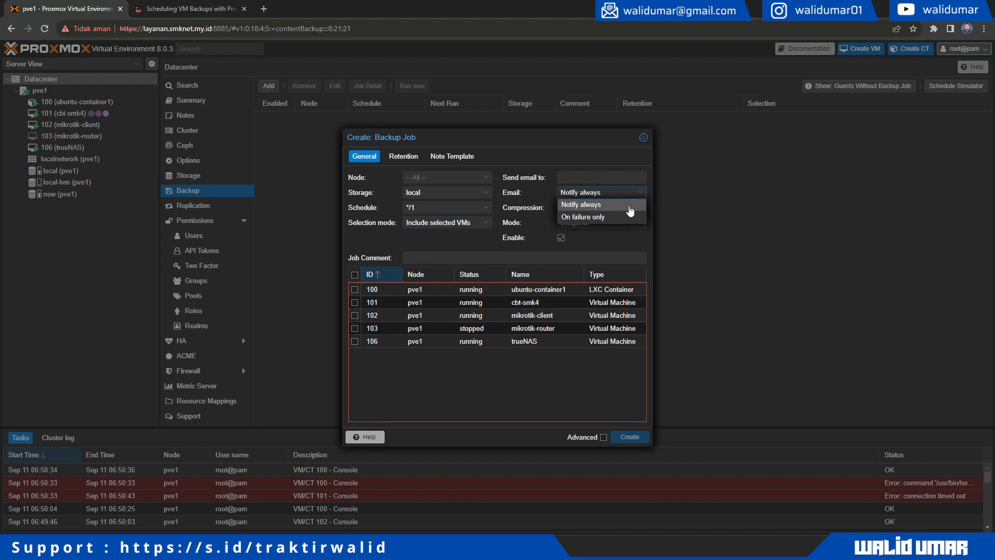
pyautogui.click(628, 208)
pyautogui.click(641, 193)
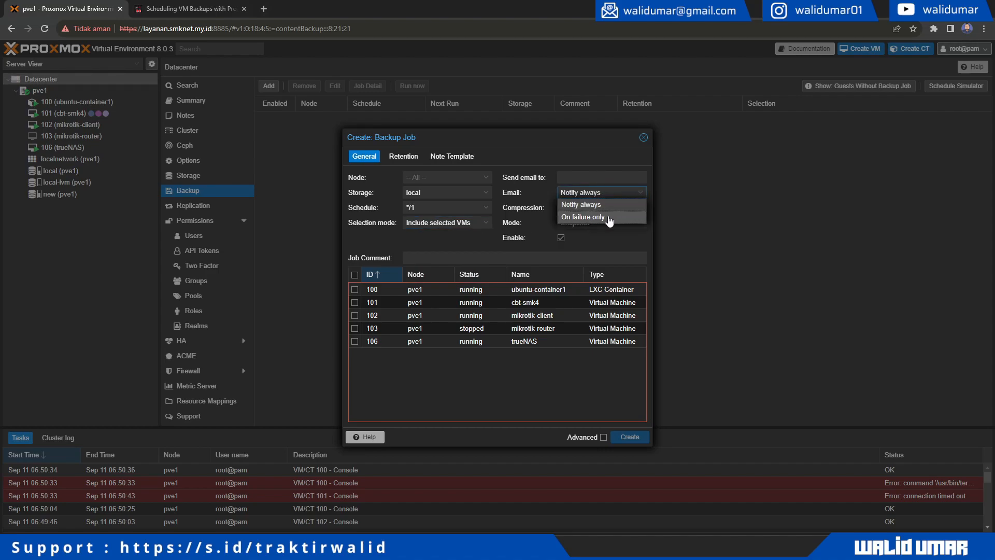
pyautogui.click(605, 206)
pyautogui.click(582, 178)
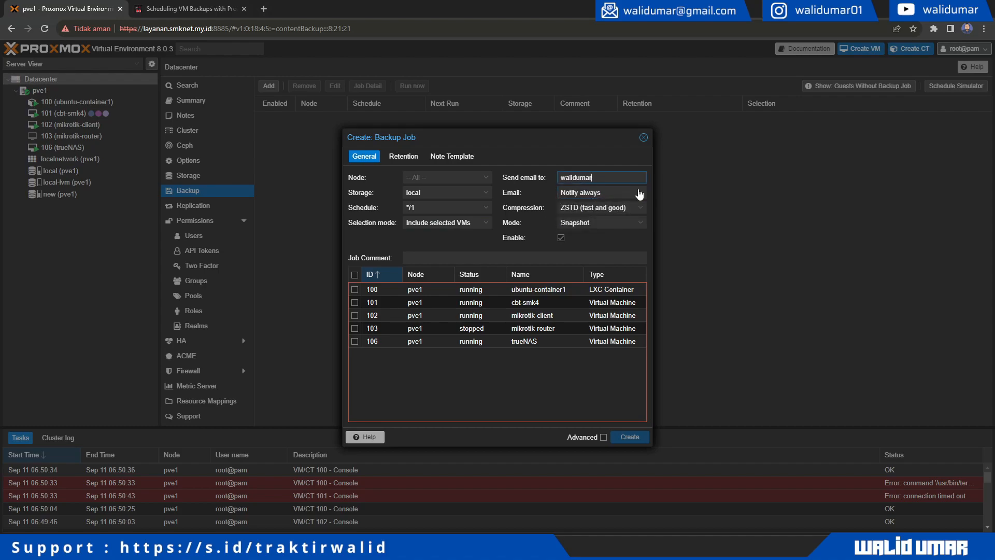
# - Tick VM 103 (mikrotik-router) for inclusion, leaving VM 101 unselected
pyautogui.click(356, 328)
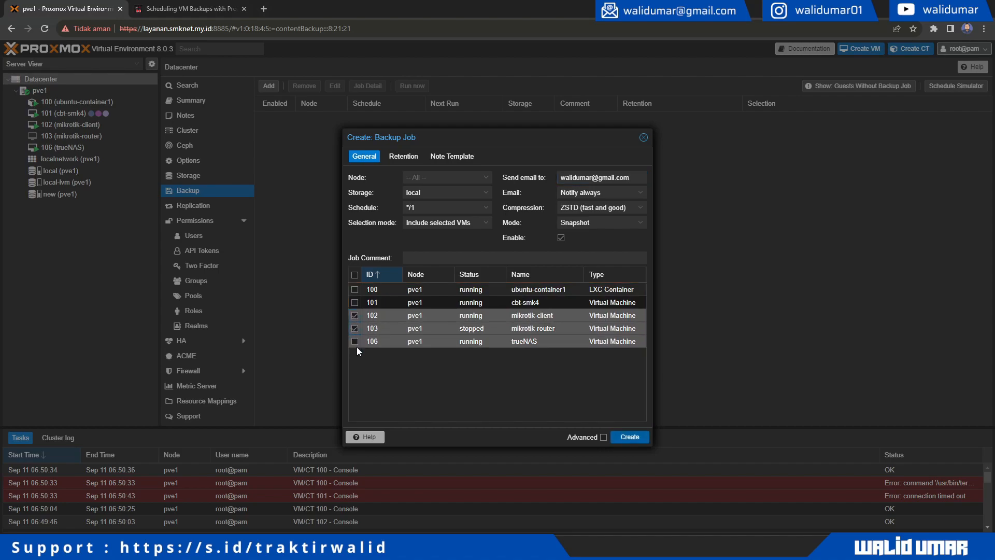
pyautogui.click(353, 304)
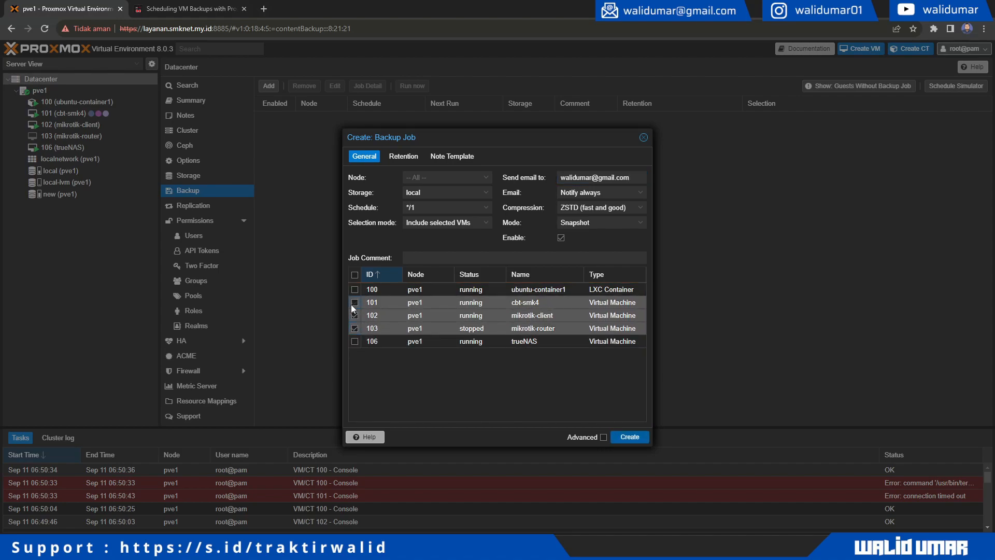
pyautogui.click(352, 303)
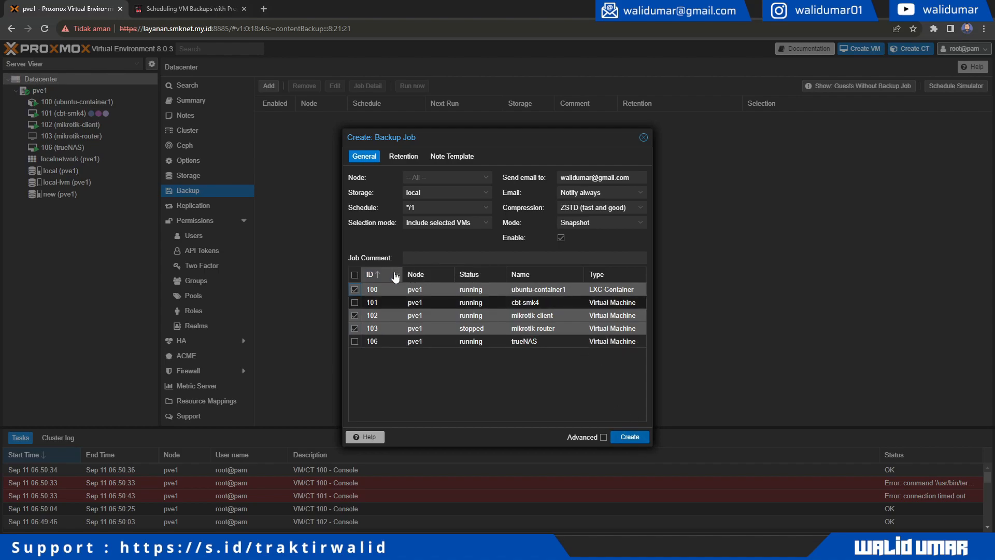
# - Save the */1 backup job and open local (pve1) storage's Backups content
pyautogui.click(634, 440)
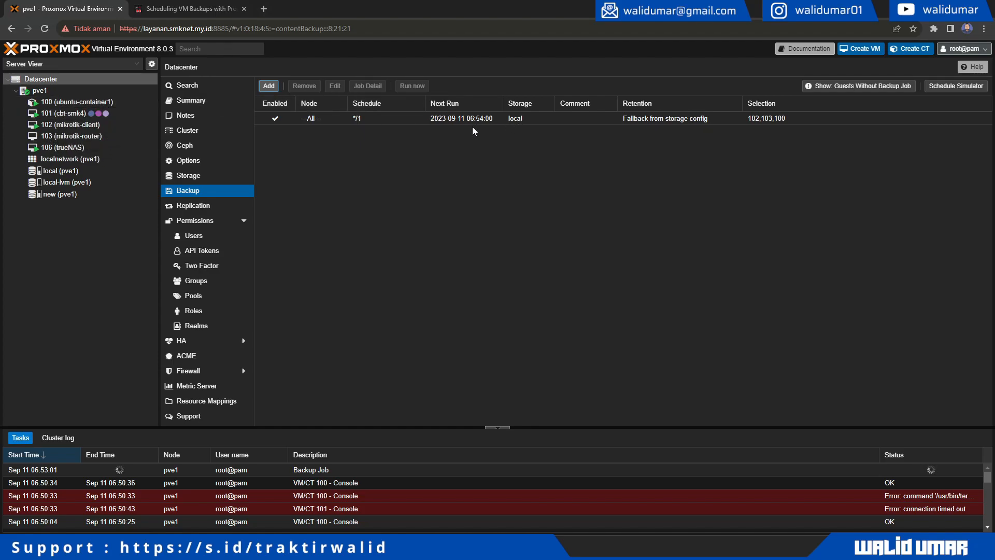
pyautogui.click(82, 171)
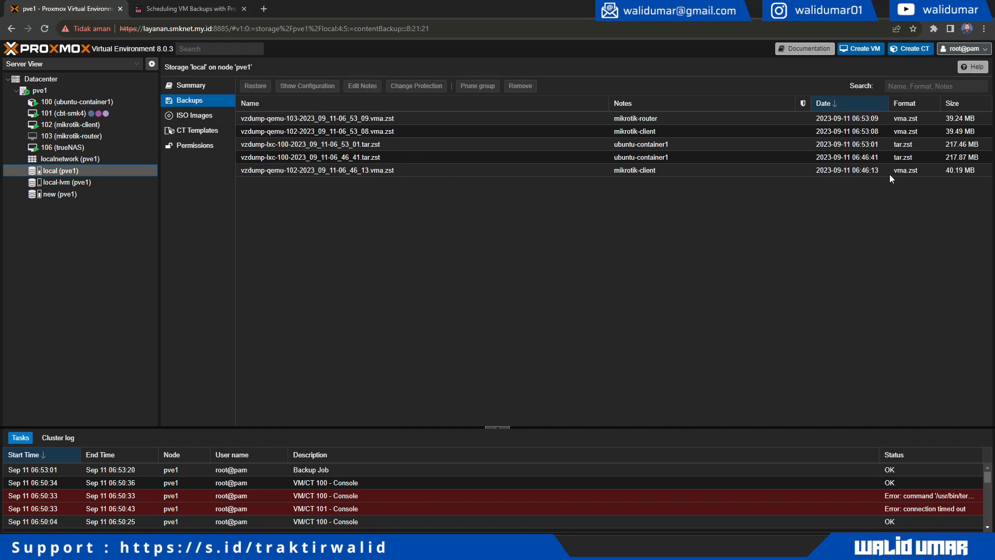
# - Inspect the oldest mikrotik-client backup, the backup job tasks, and the Cluster log
pyautogui.click(855, 173)
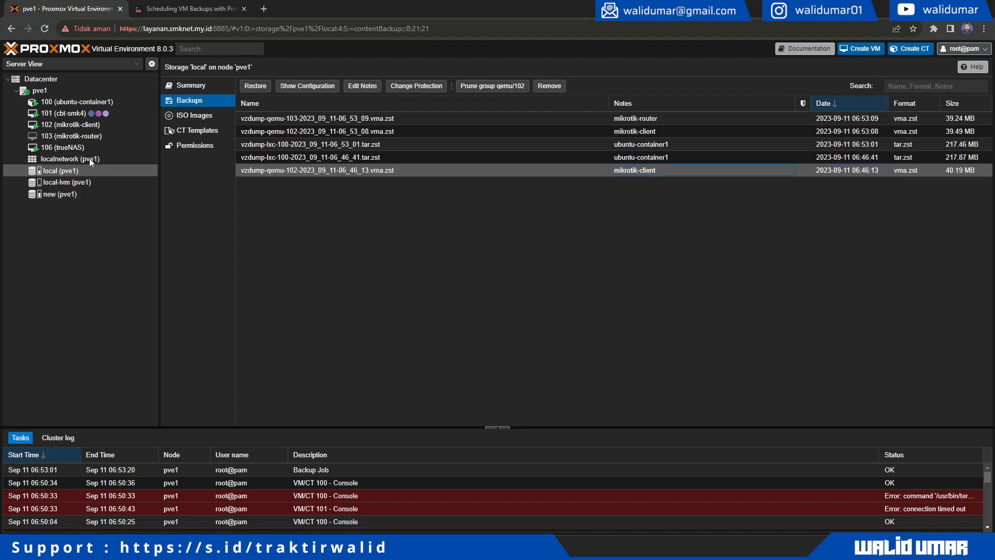
pyautogui.click(308, 473)
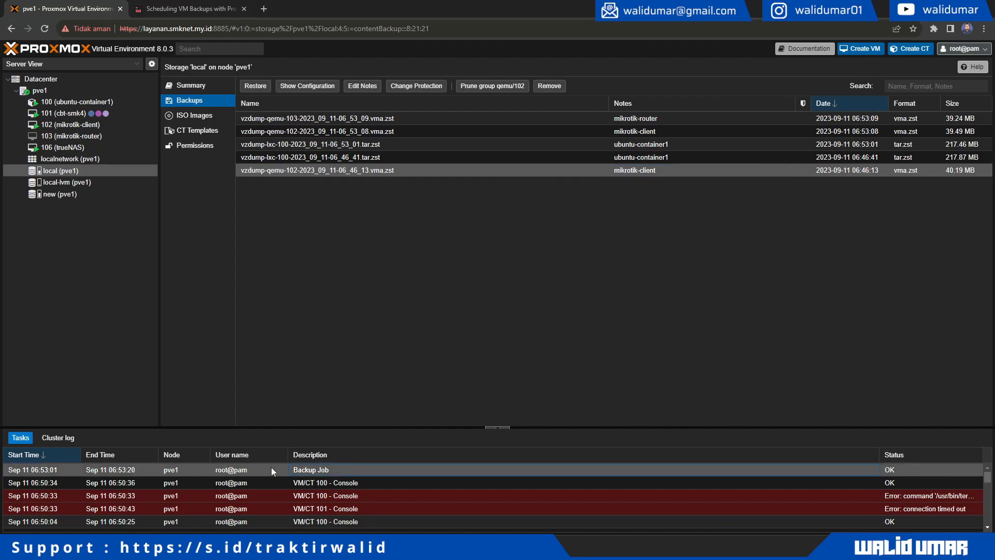
pyautogui.click(58, 438)
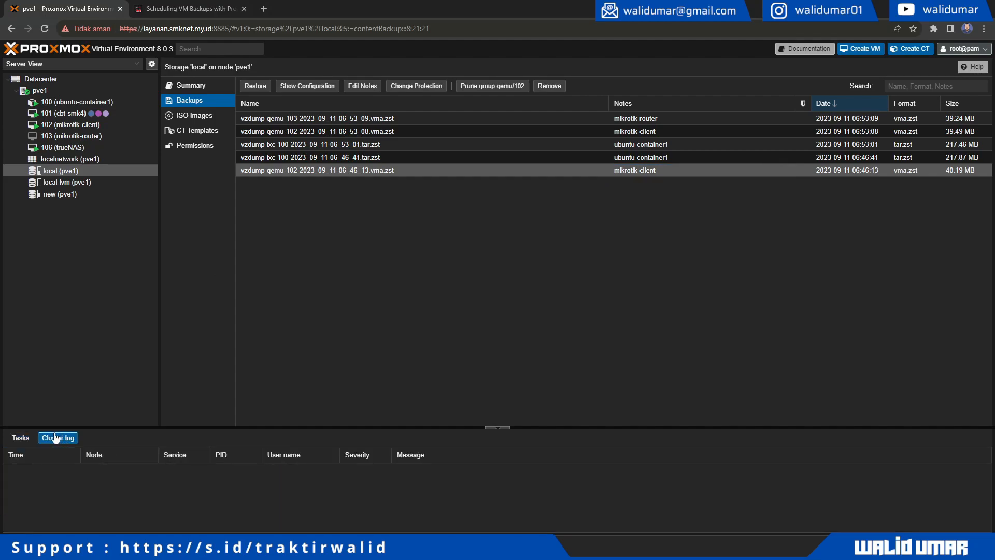
pyautogui.click(22, 438)
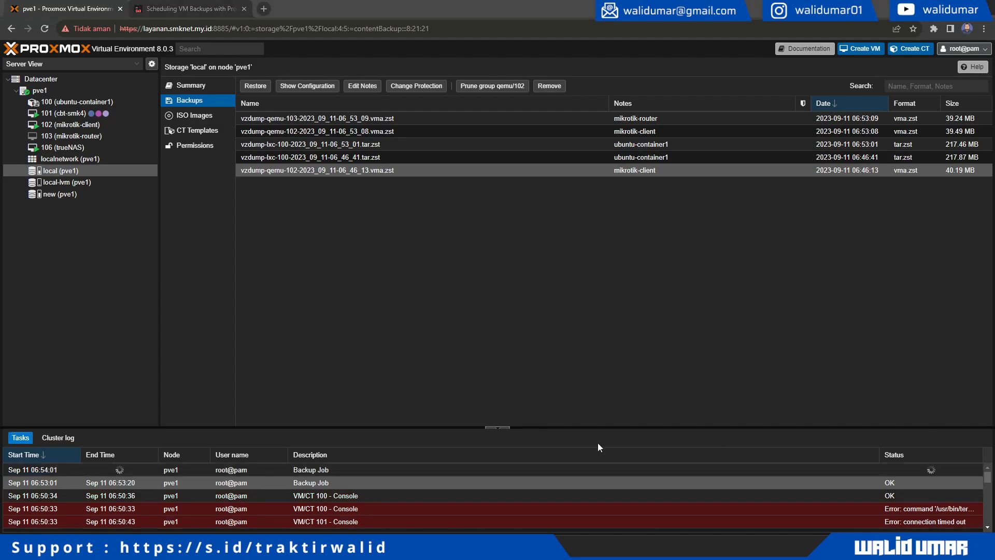
pyautogui.click(315, 472)
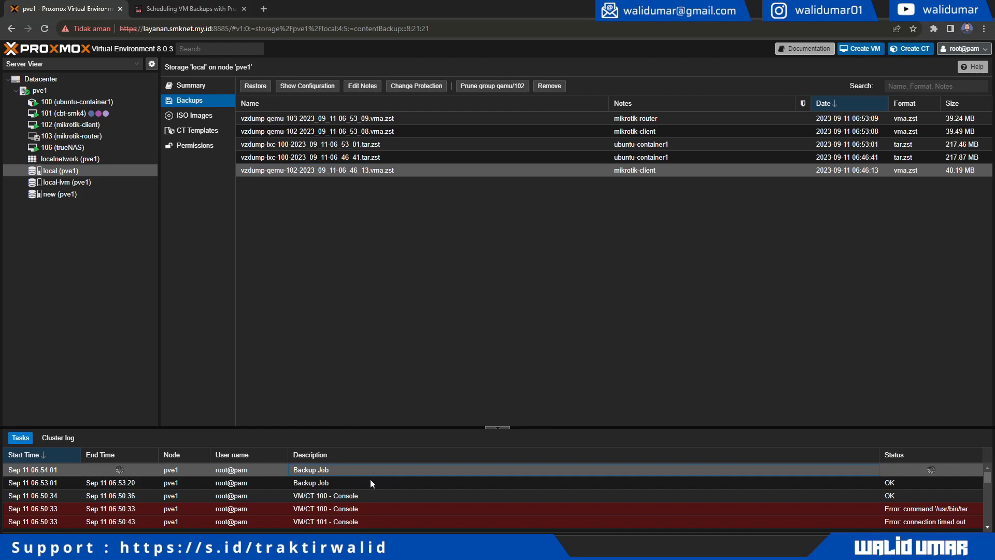
pyautogui.click(421, 254)
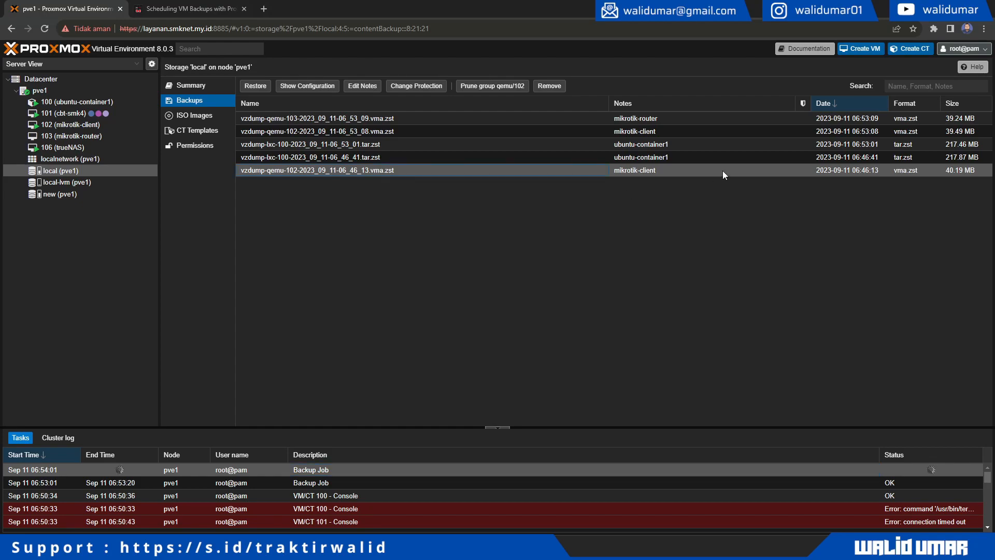
# - Sort backups by Date ascending and review the 06:53 ubuntu-container1, mikrotik-client and mikrotik-router archives
pyautogui.click(851, 102)
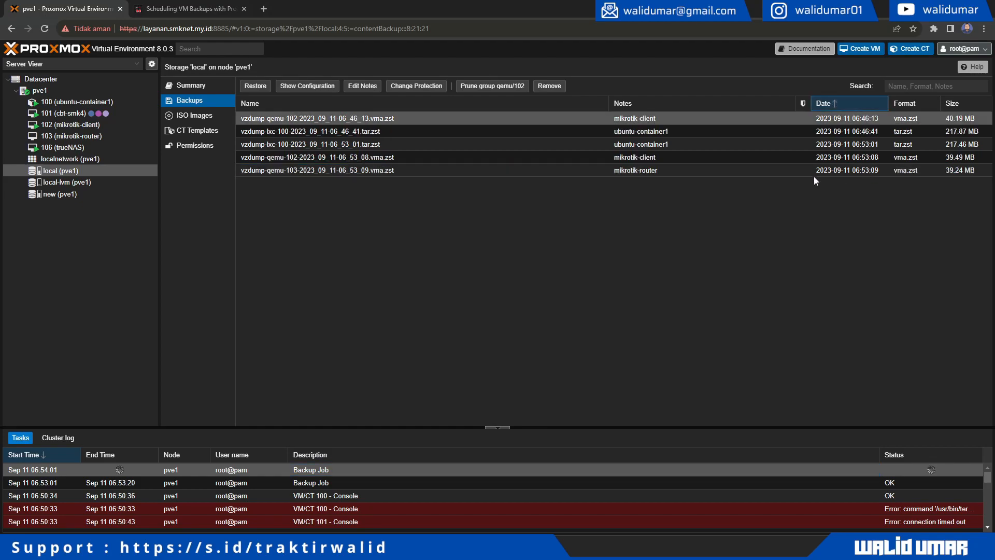
pyautogui.click(652, 159)
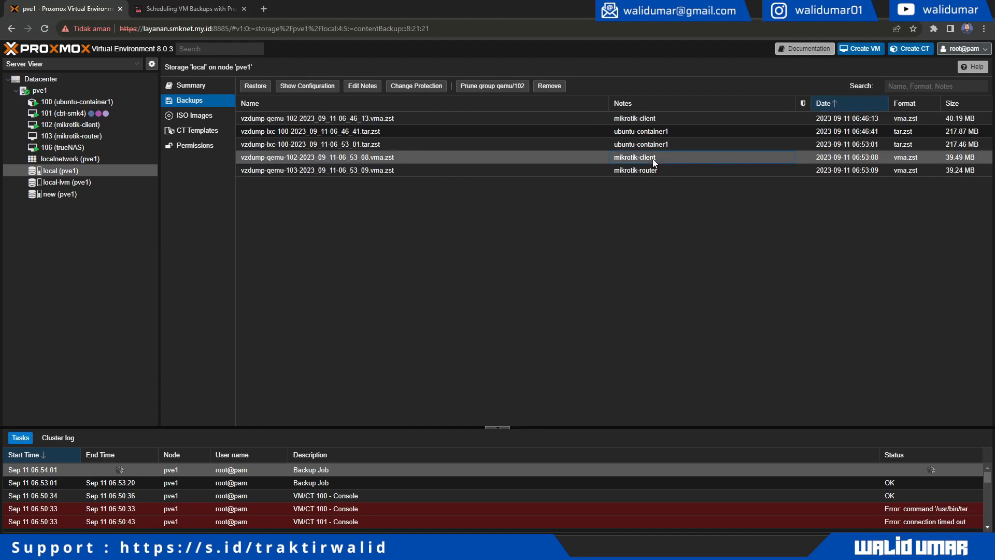
pyautogui.click(679, 142)
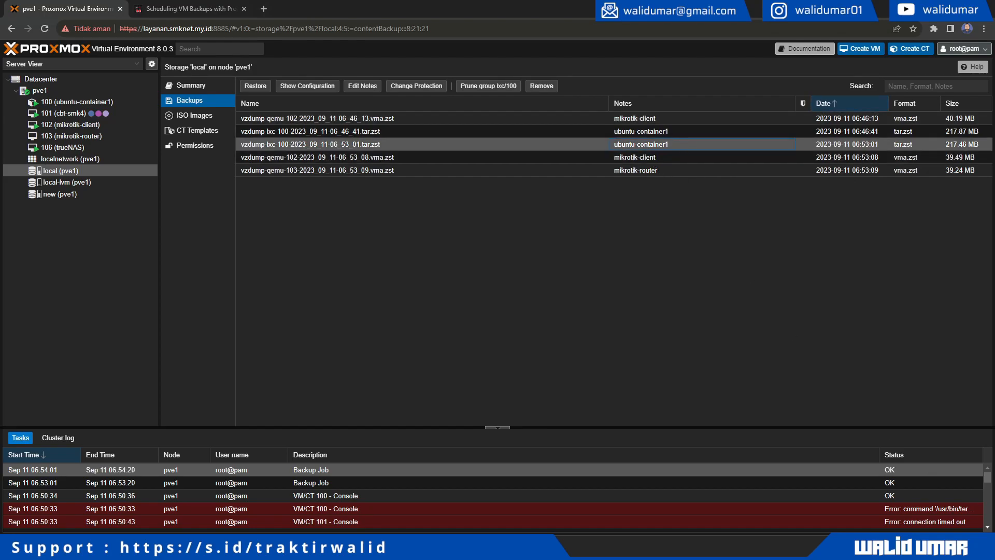
pyautogui.click(672, 157)
pyautogui.click(673, 169)
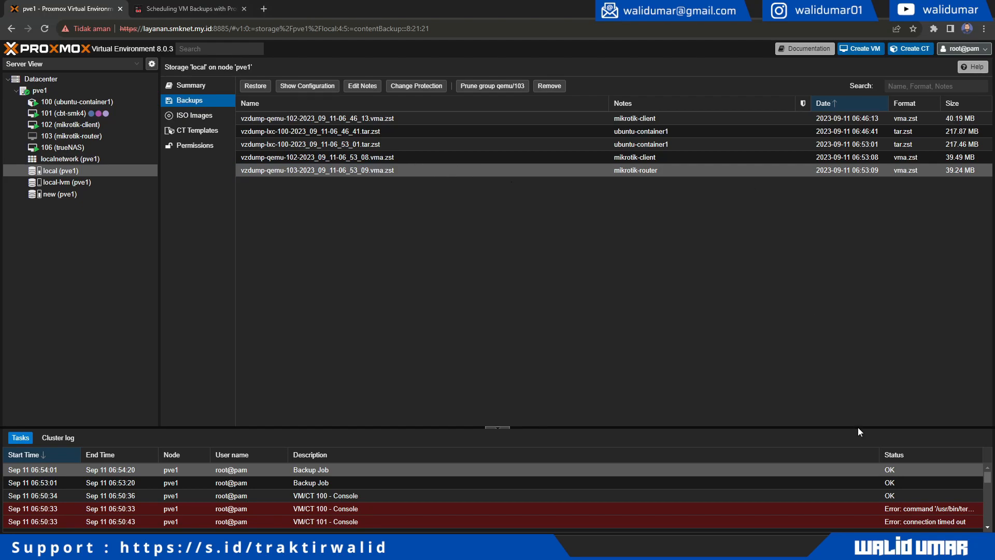
pyautogui.click(289, 484)
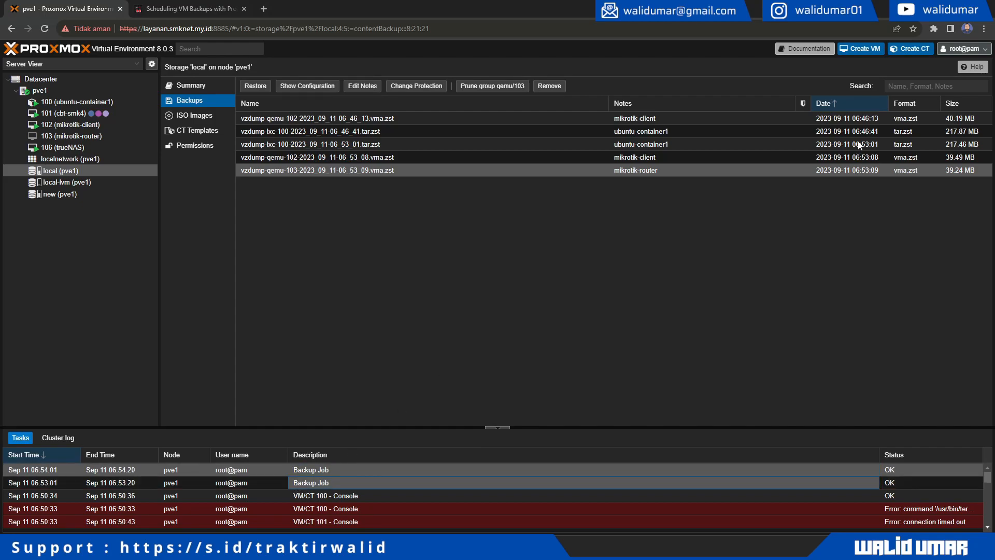
pyautogui.click(685, 148)
pyautogui.click(640, 157)
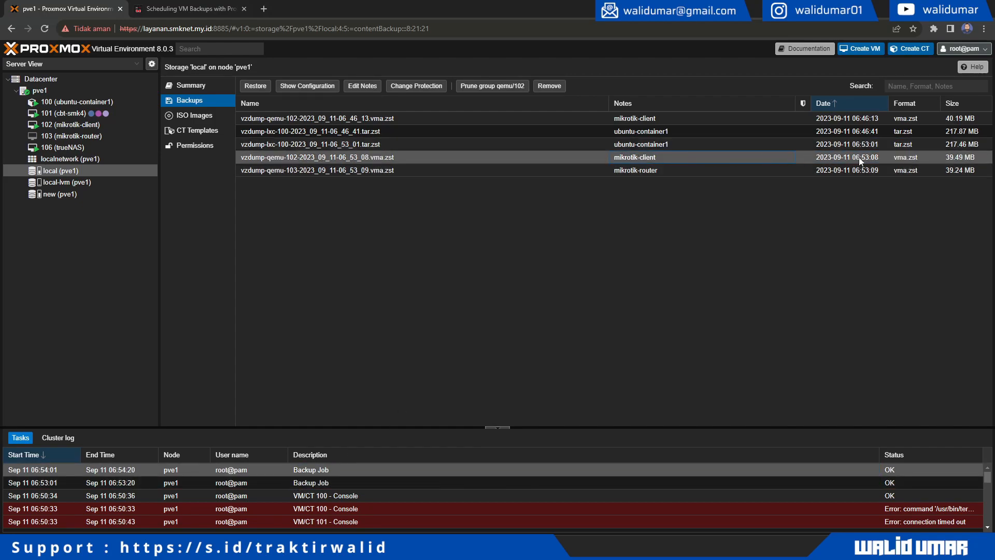
pyautogui.click(873, 145)
pyautogui.click(871, 157)
pyautogui.click(871, 170)
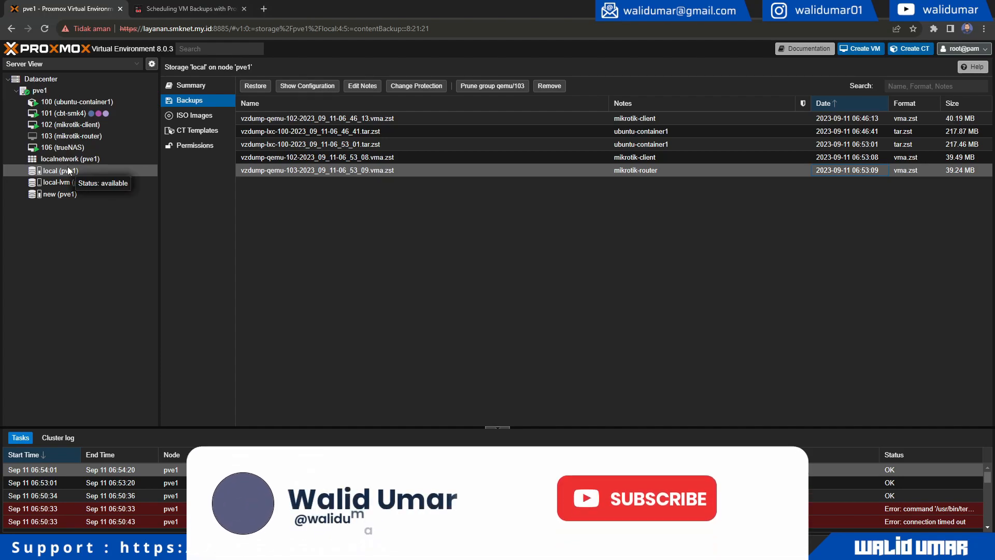
pyautogui.click(382, 247)
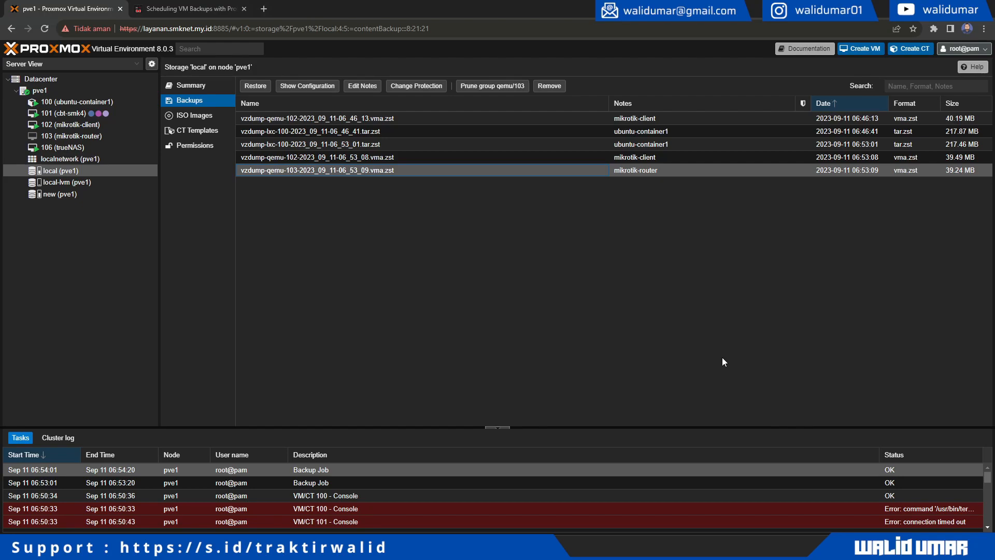
# - Dismiss the Windows notification and calendar panel, then select the running backup job task
pyautogui.click(964, 549)
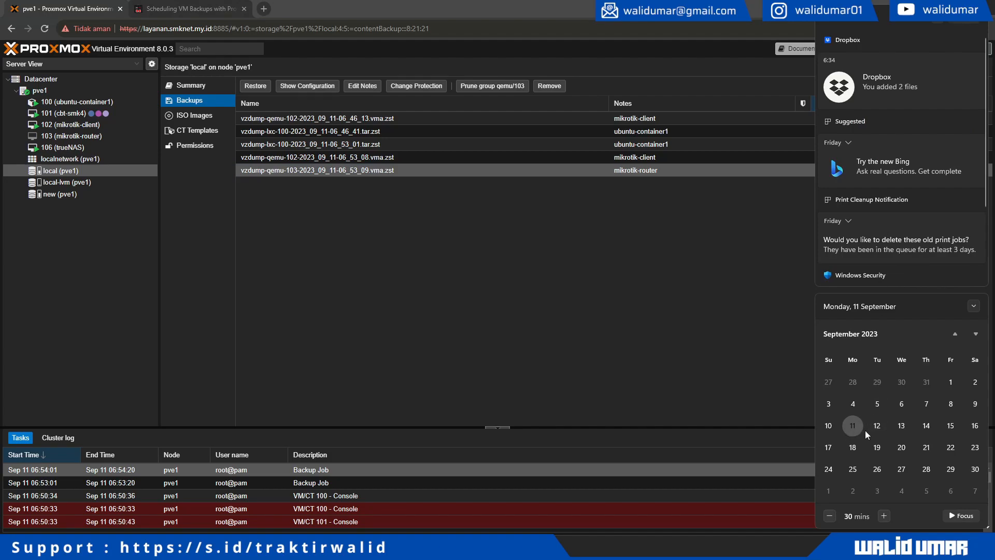
pyautogui.click(972, 307)
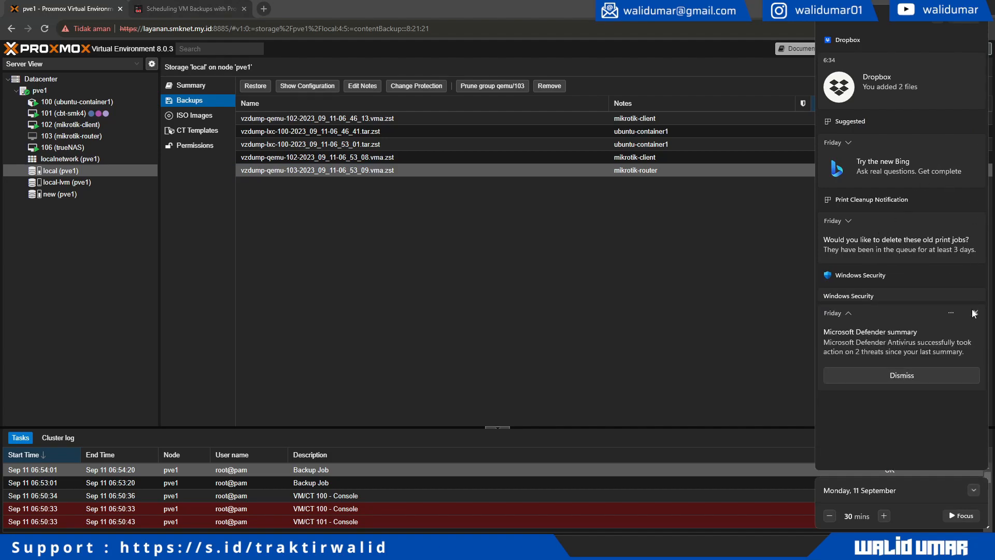
pyautogui.click(692, 378)
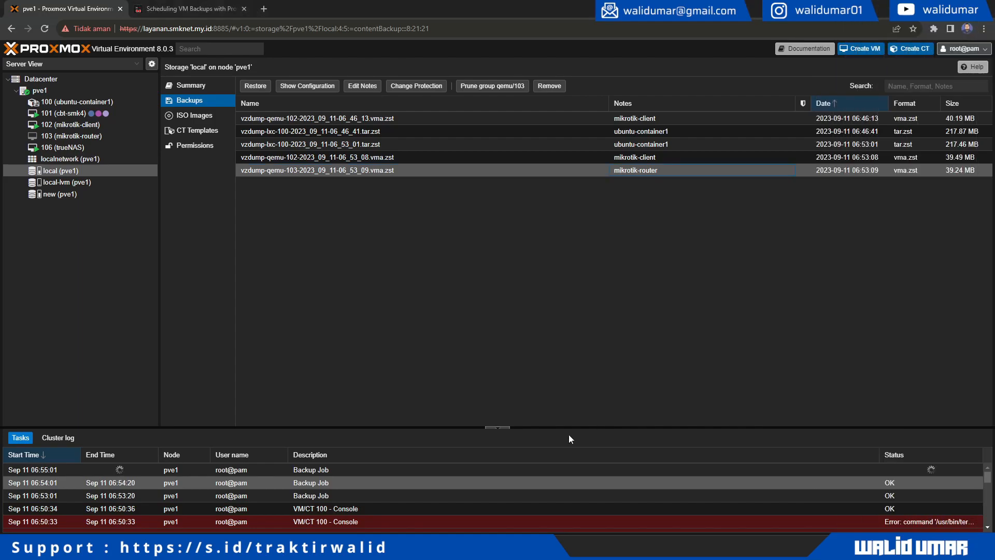
pyautogui.click(326, 469)
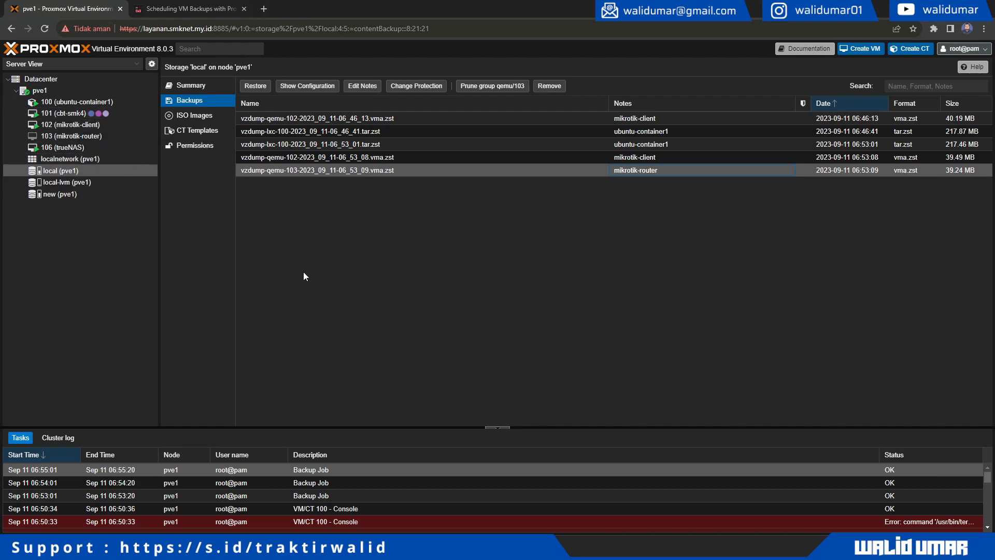
# - Reload the page, sort local backups by date, and select the newest 06:55:09 backup
pyautogui.click(45, 28)
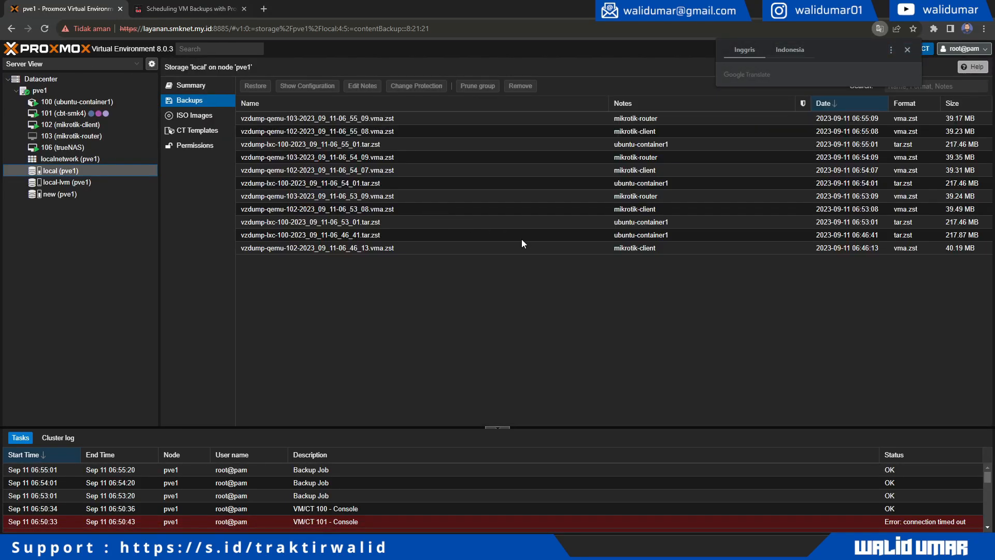
pyautogui.click(843, 106)
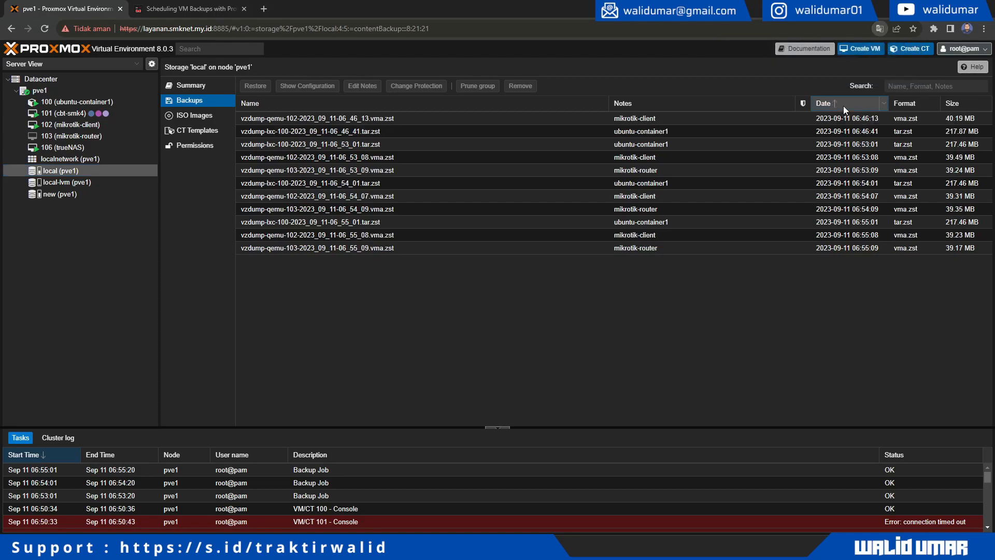
pyautogui.click(873, 171)
pyautogui.click(874, 186)
pyautogui.click(876, 210)
pyautogui.click(875, 198)
pyautogui.click(876, 223)
pyautogui.click(875, 236)
pyautogui.click(876, 249)
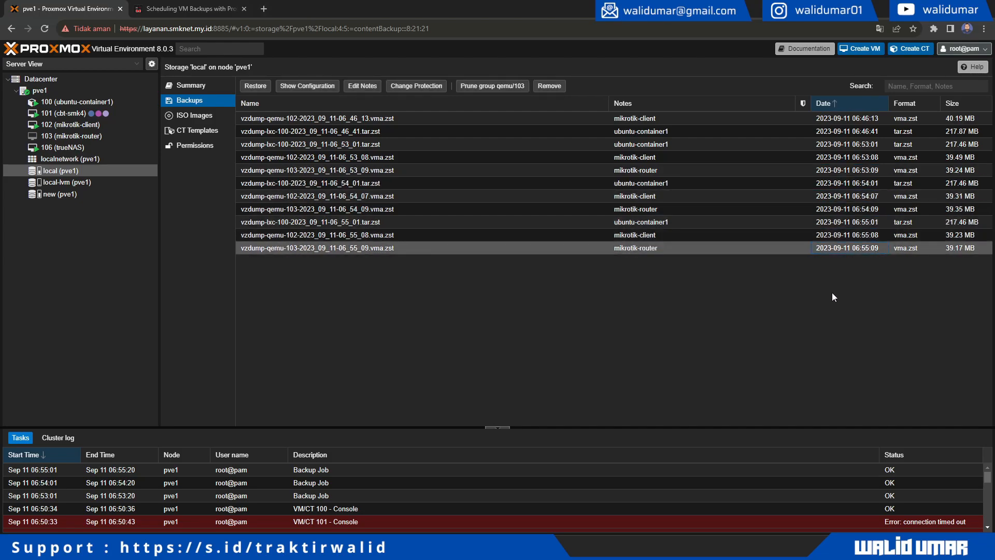
# - Under Datacenter Backup, select the scheduled backup job and review its Job Detail
pyautogui.click(58, 79)
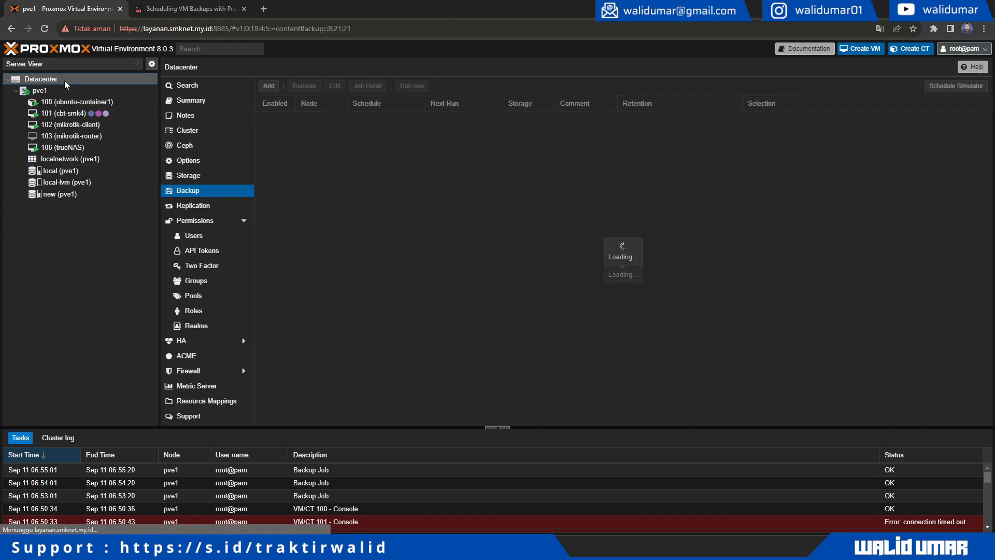
pyautogui.click(350, 119)
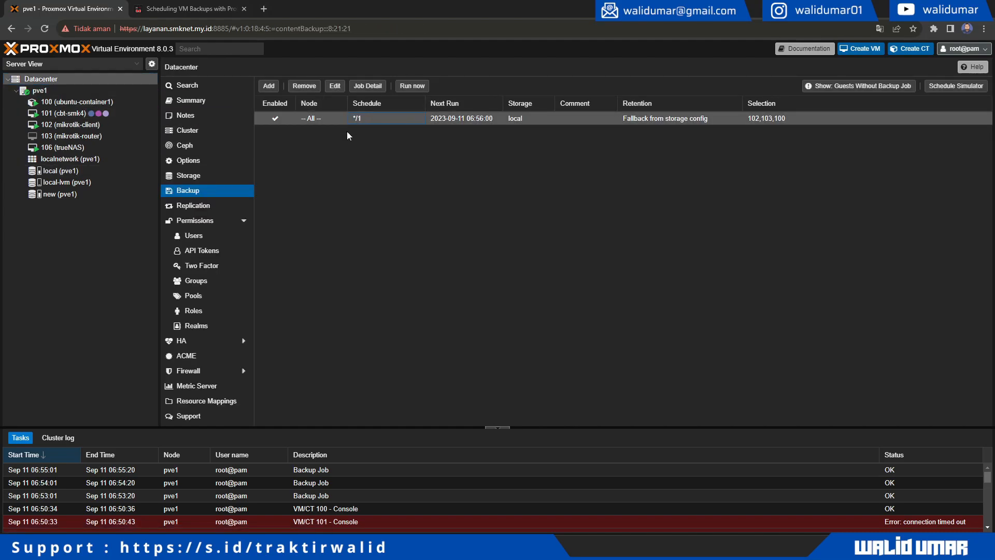
pyautogui.click(368, 85)
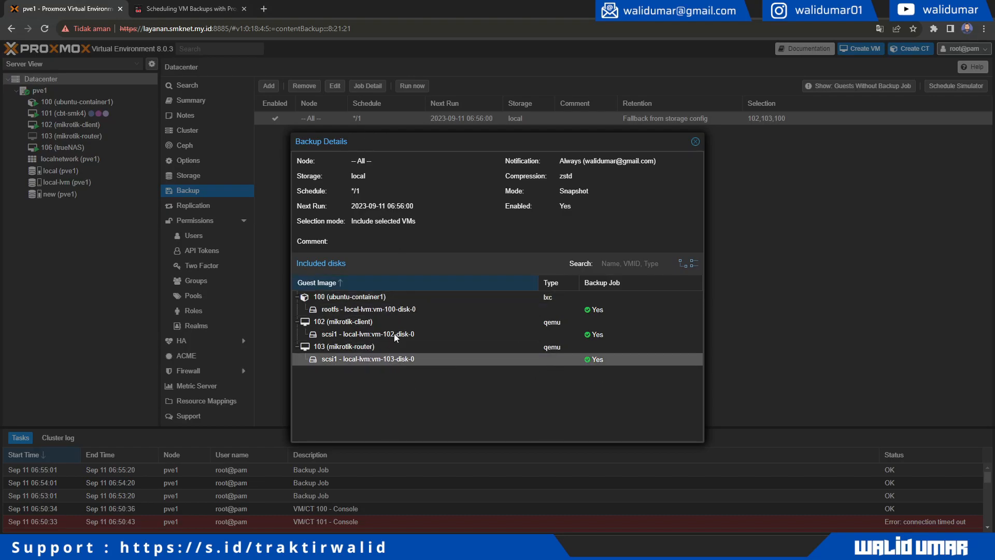
pyautogui.moveTo(406, 140); pyautogui.dragTo(591, 156)
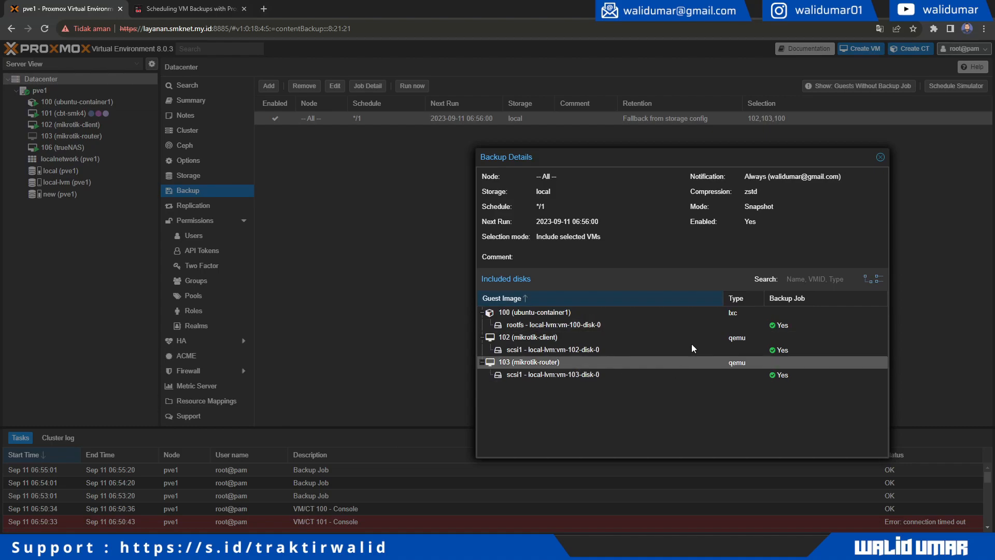
pyautogui.click(880, 158)
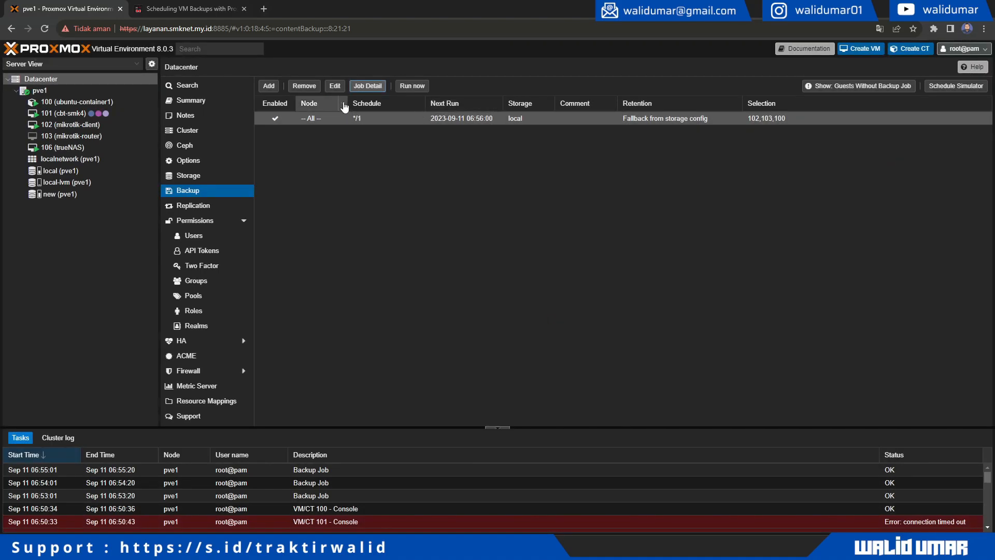
# - Change the job's schedule to 'Every first day of the Month 00:00' and save it
pyautogui.click(336, 86)
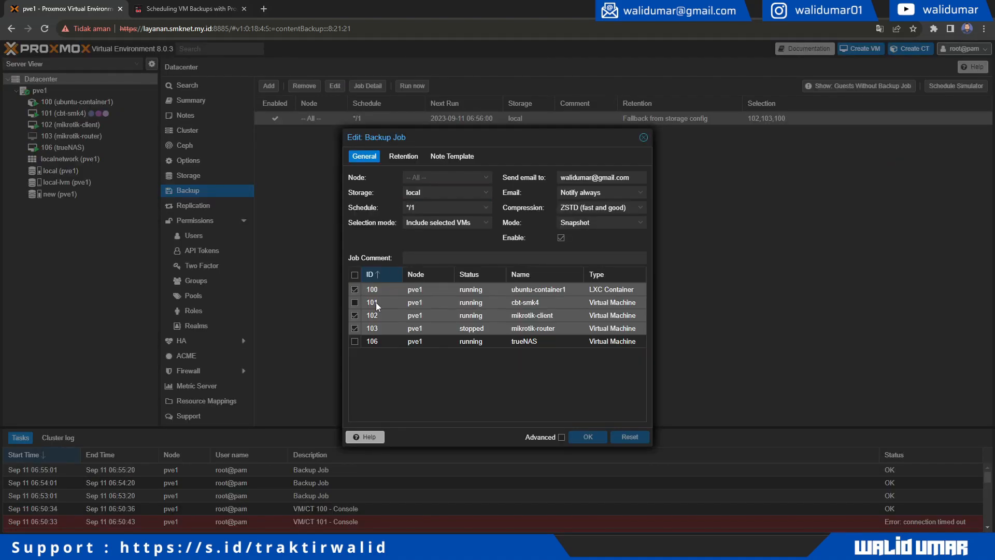
pyautogui.click(487, 209)
pyautogui.click(488, 209)
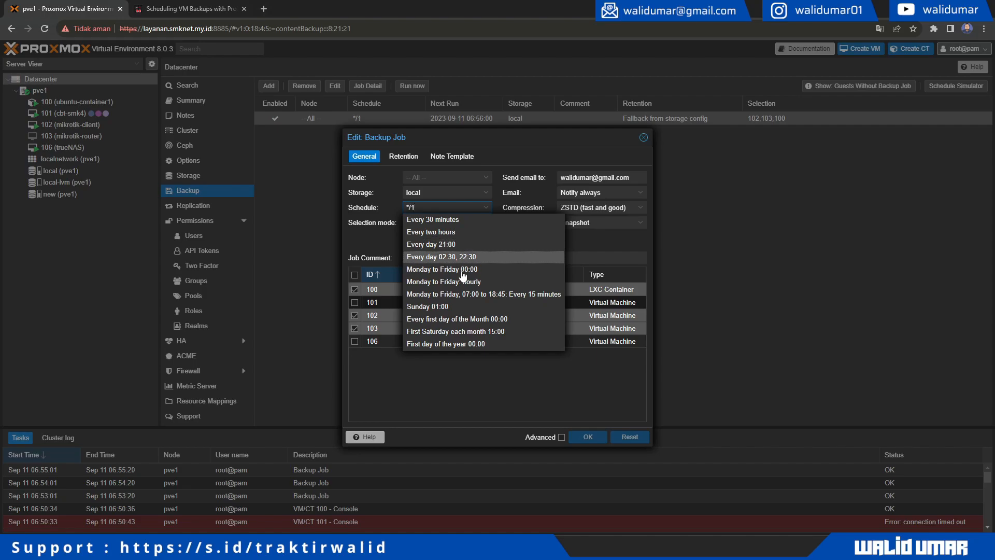
pyautogui.click(455, 320)
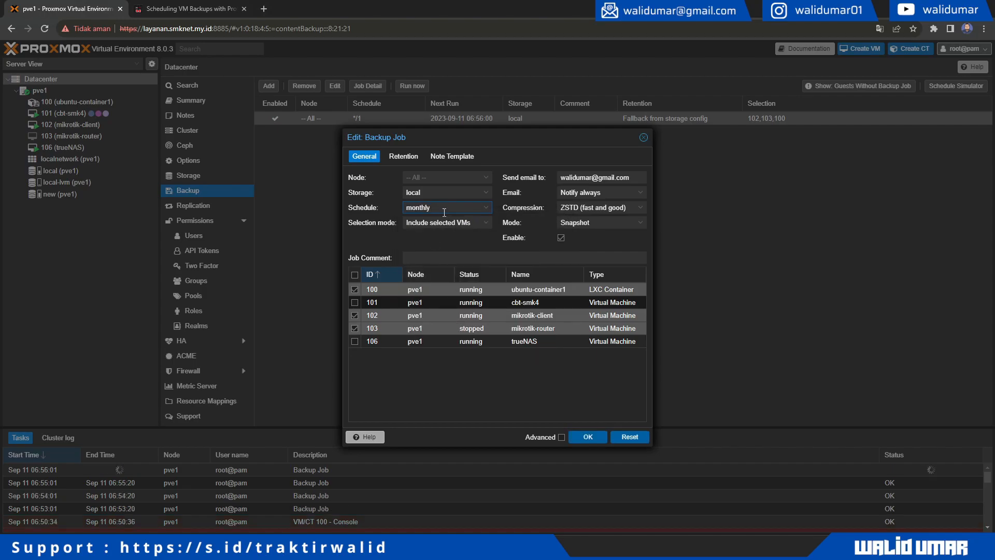
pyautogui.click(487, 208)
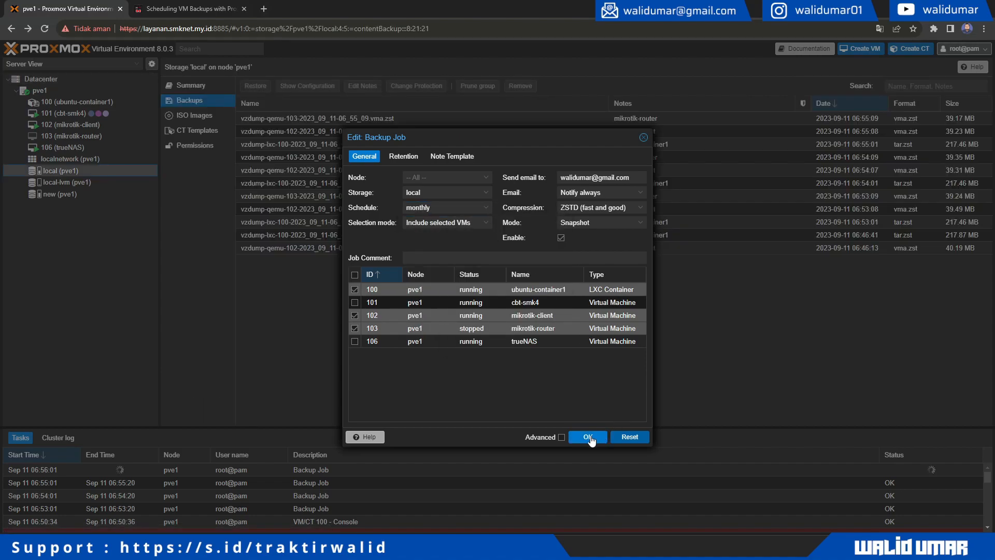
pyautogui.click(589, 437)
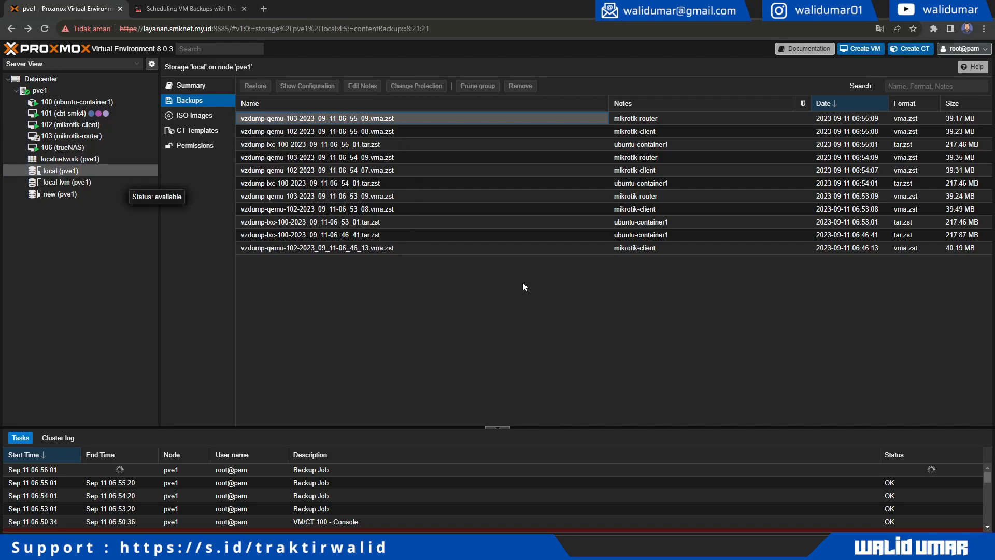
# - Reload, sort local backups by date to reach the 06:56:09 backup, then view Datacenter backup jobs
pyautogui.click(45, 28)
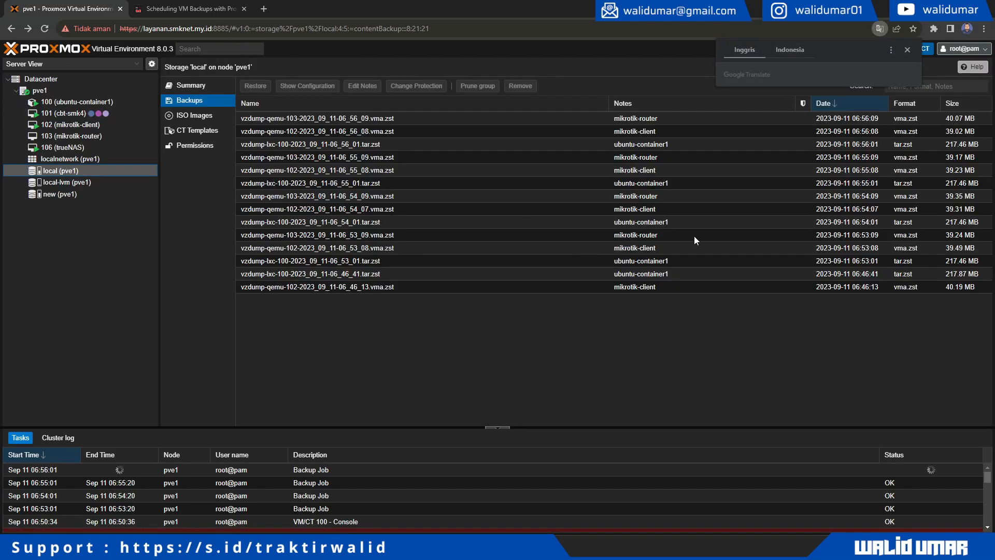
pyautogui.click(850, 104)
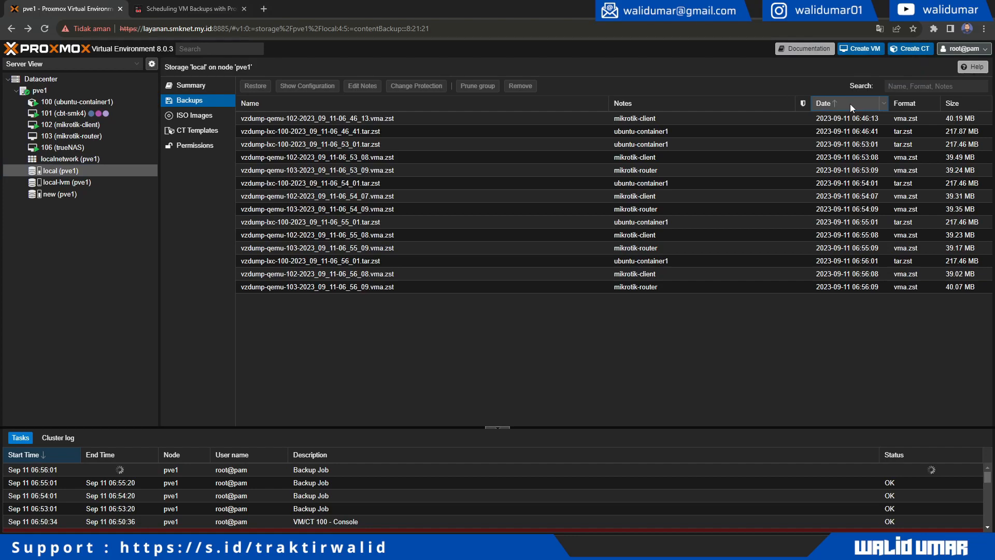
pyautogui.click(730, 314)
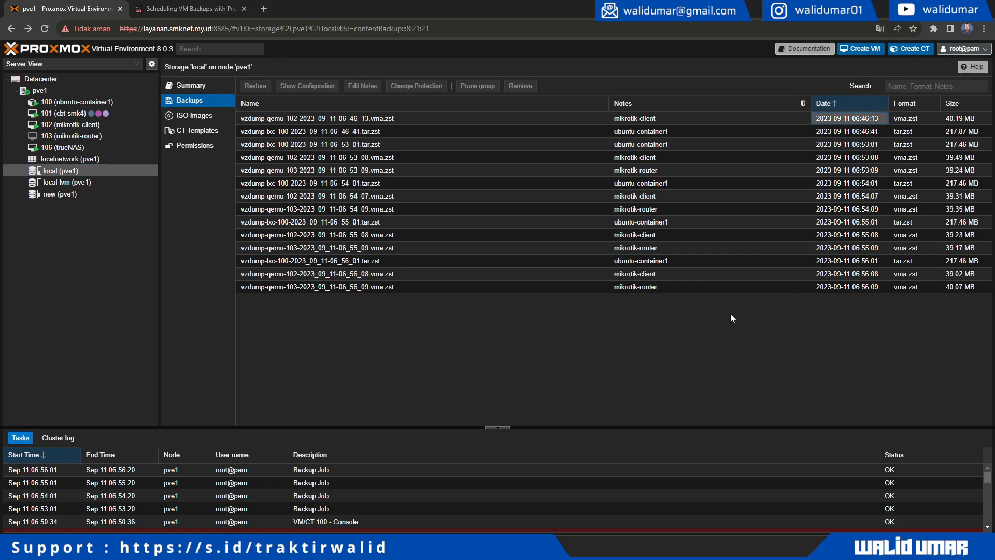
pyautogui.click(652, 250)
pyautogui.press('Down')
pyautogui.press('Down')
pyautogui.press('Down')
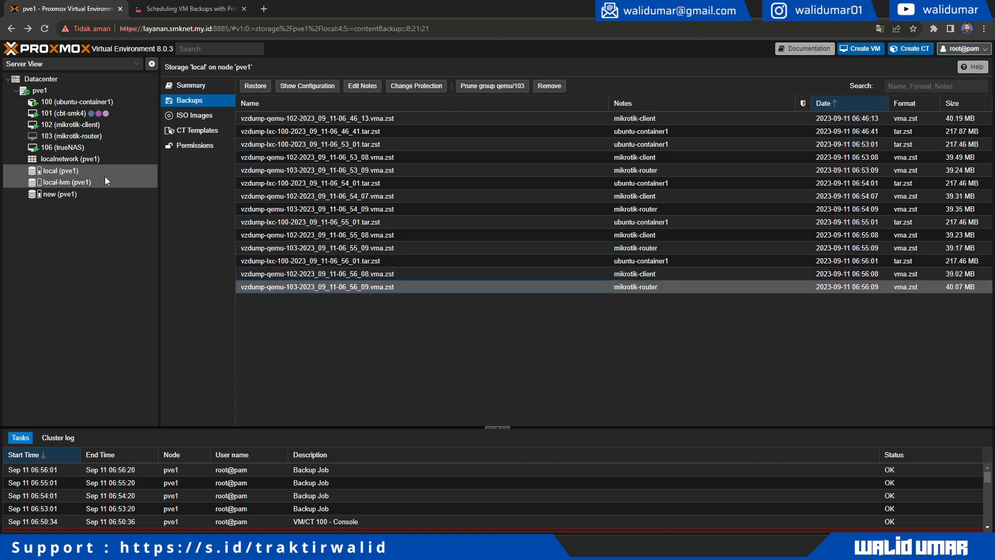
pyautogui.click(72, 80)
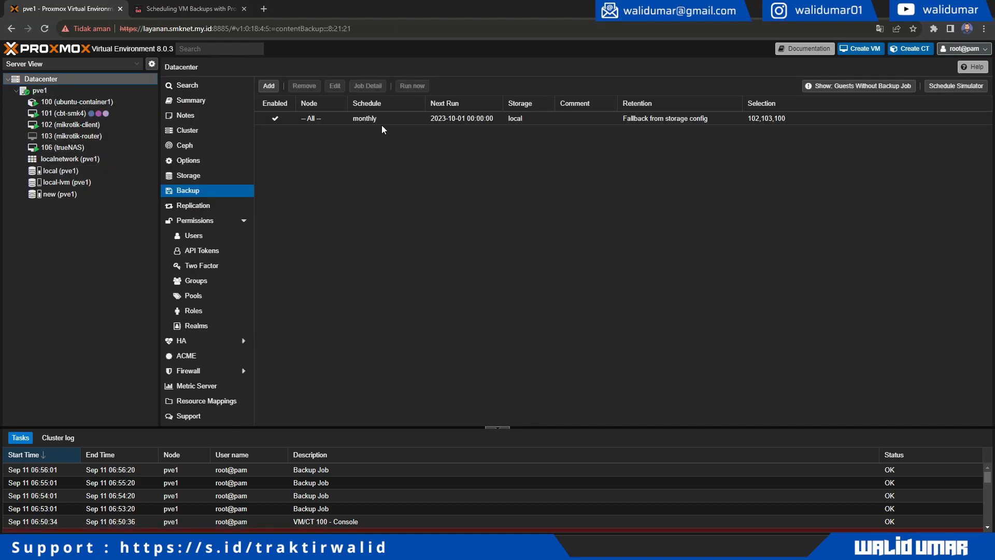
pyautogui.click(382, 120)
pyautogui.click(335, 85)
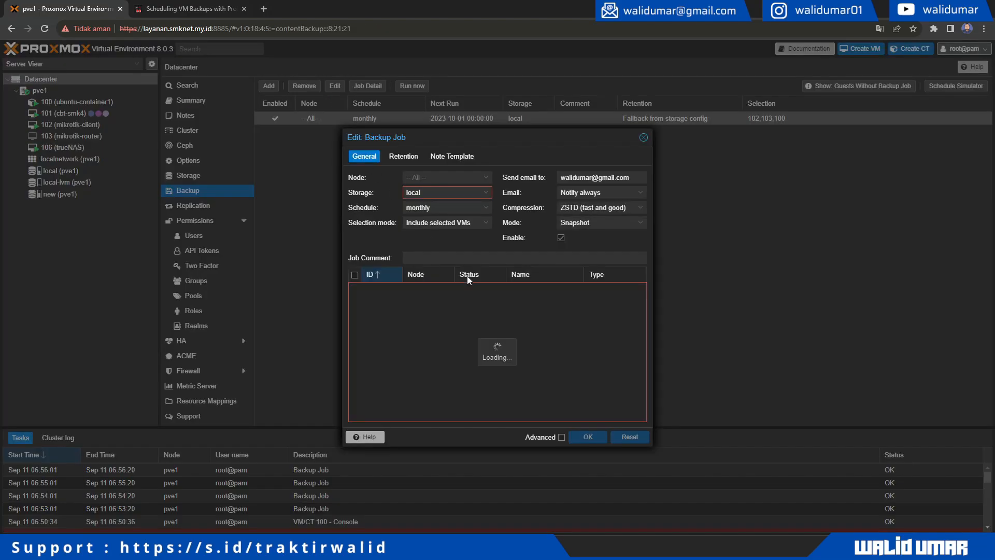
pyautogui.click(487, 207)
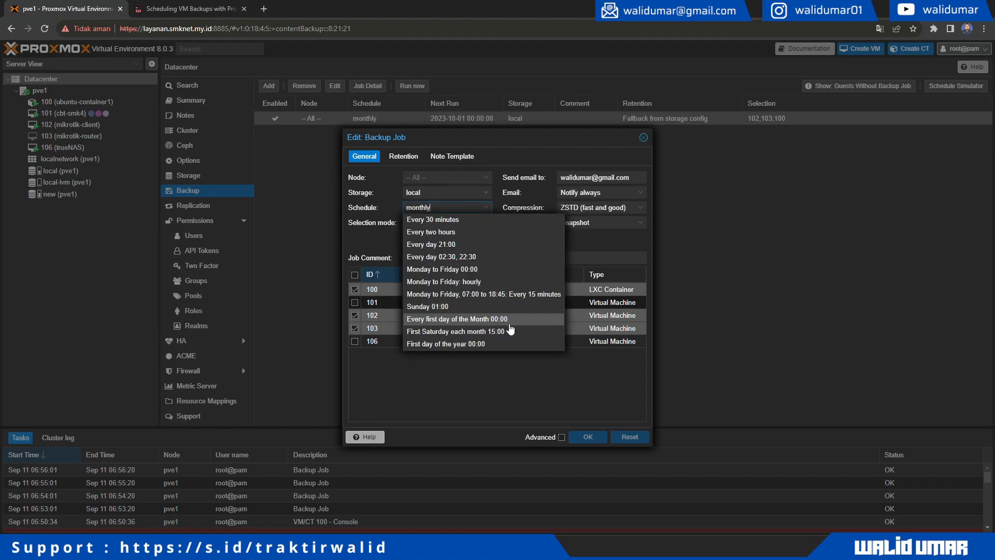
pyautogui.click(570, 394)
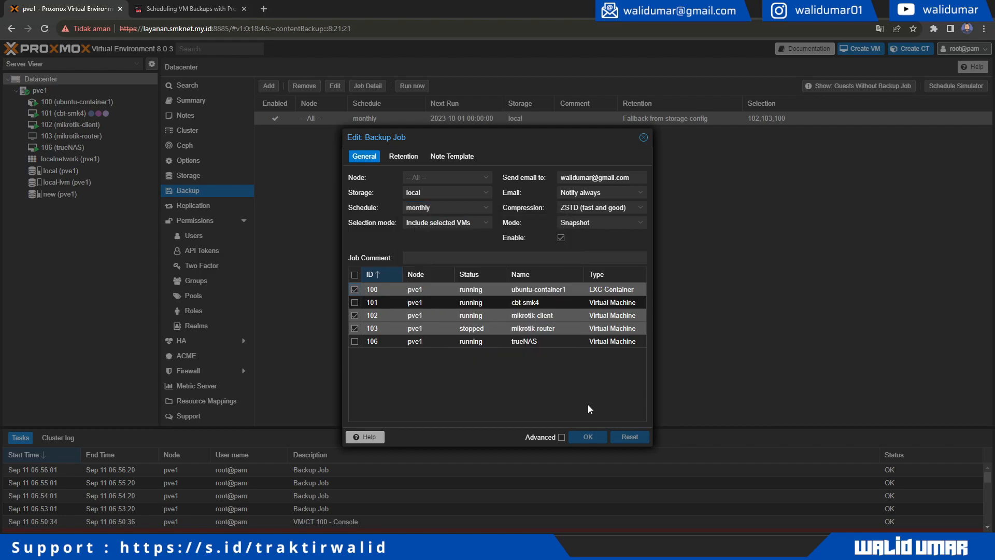
pyautogui.click(645, 138)
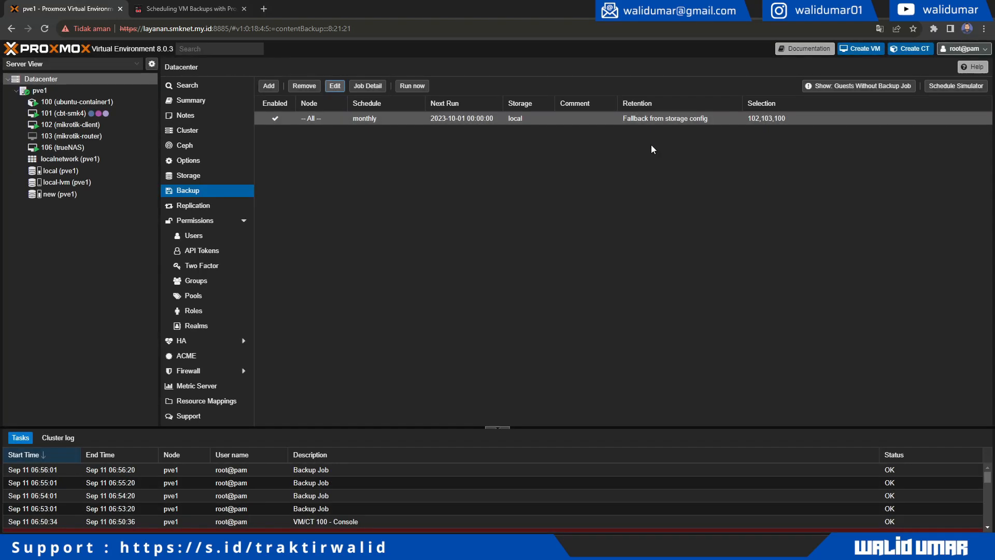